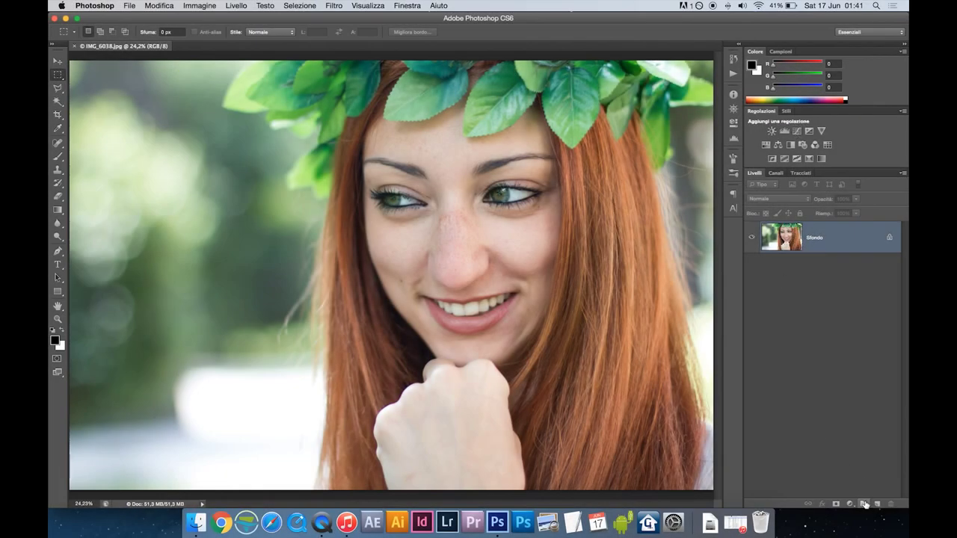
# Add Livello 1 filled with a light skin tone sampled from the face, blended as Luce soffusa.
pyautogui.click(864, 504)
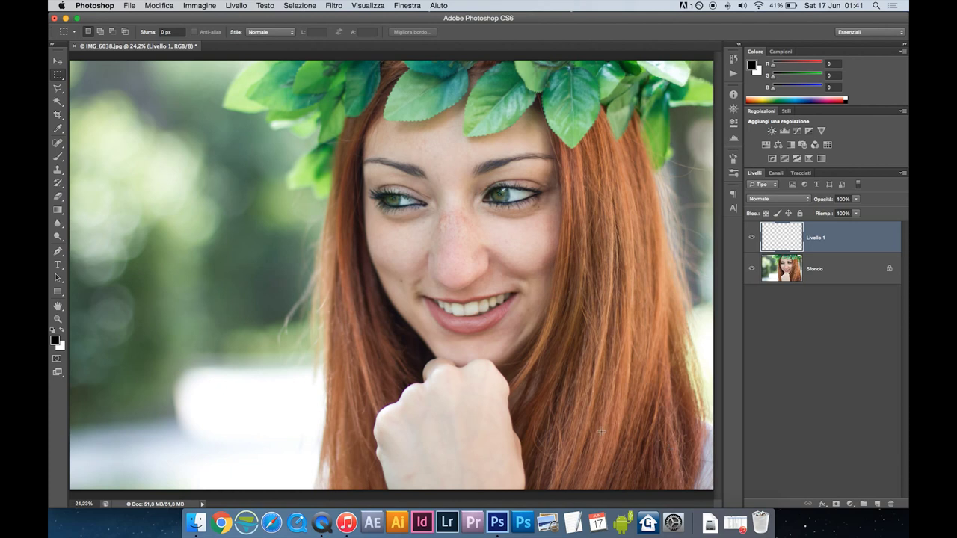
pyautogui.press('i')
pyautogui.moveTo(454, 277)
pyautogui.mouseDown()
pyautogui.moveTo(442, 284)
pyautogui.moveTo(437, 373)
pyautogui.mouseUp()
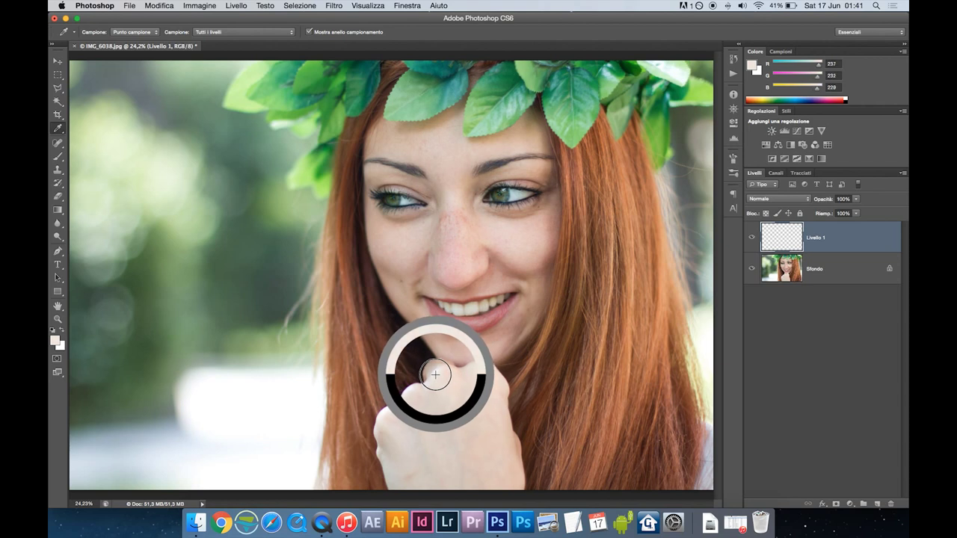
pyautogui.moveTo(437, 374); pyautogui.dragTo(438, 371)
pyautogui.hotkey('alt', 'BackSpace')
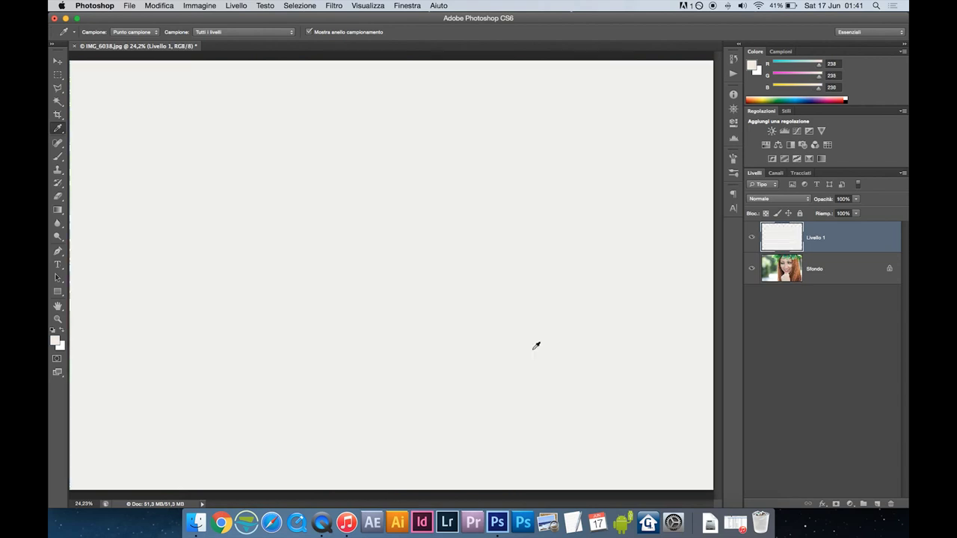
pyautogui.click(783, 200)
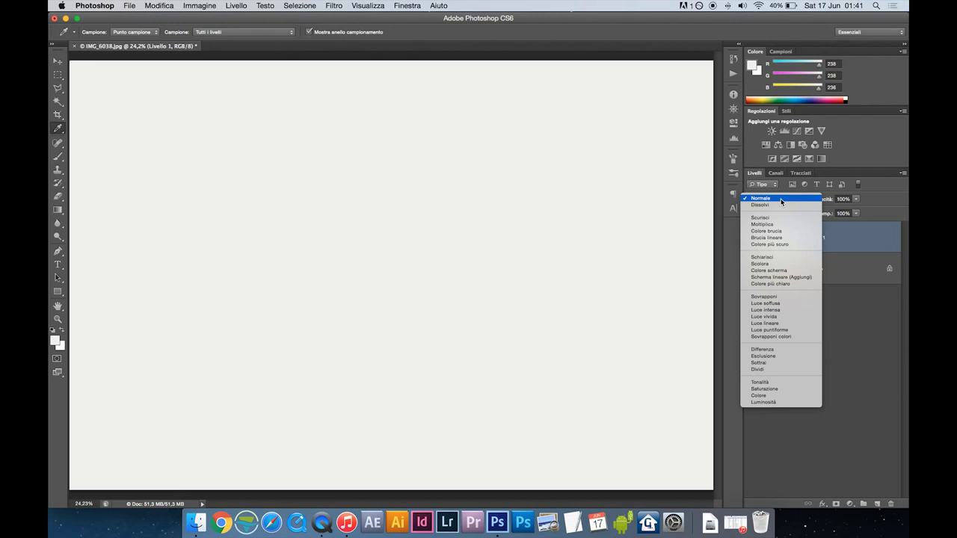
pyautogui.click(775, 303)
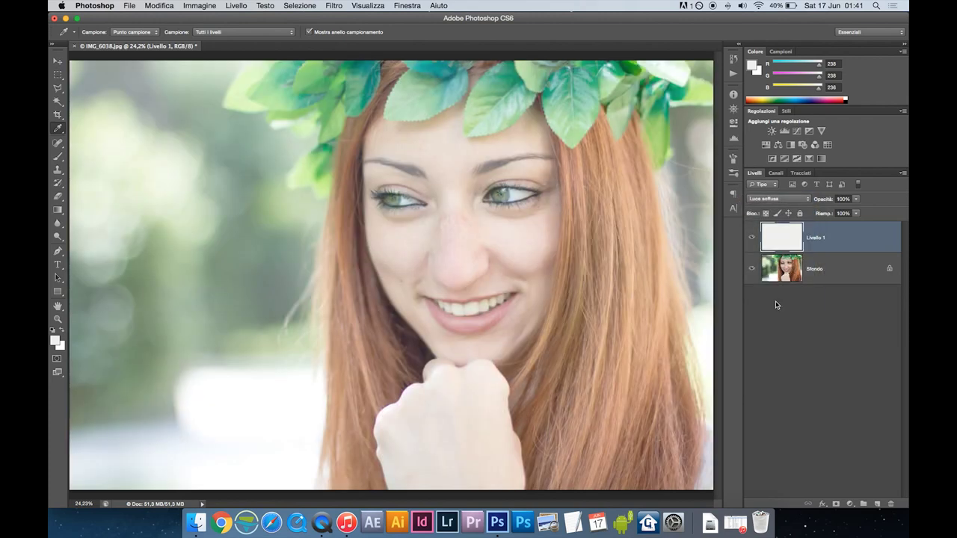
# Give Livello 1 an inverted black layer mask and set a 140 px brush.
pyautogui.click(837, 506)
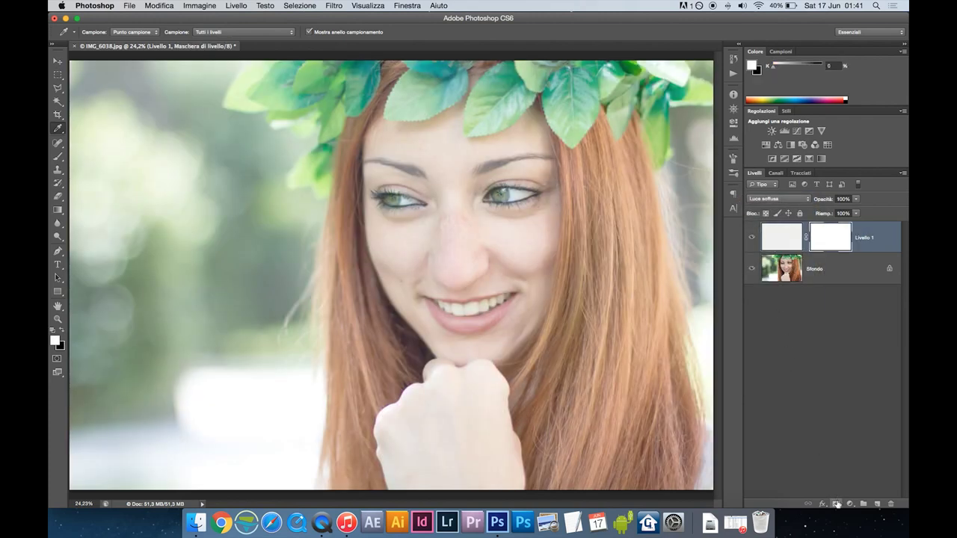
pyautogui.hotkey('ctrl', 'i')
pyautogui.press('b')
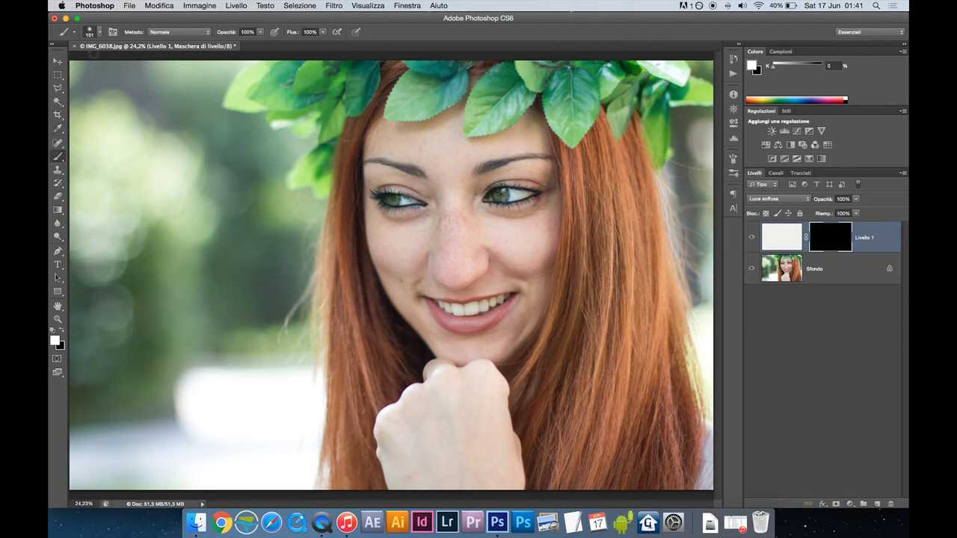
pyautogui.click(96, 32)
pyautogui.moveTo(119, 61); pyautogui.dragTo(130, 66)
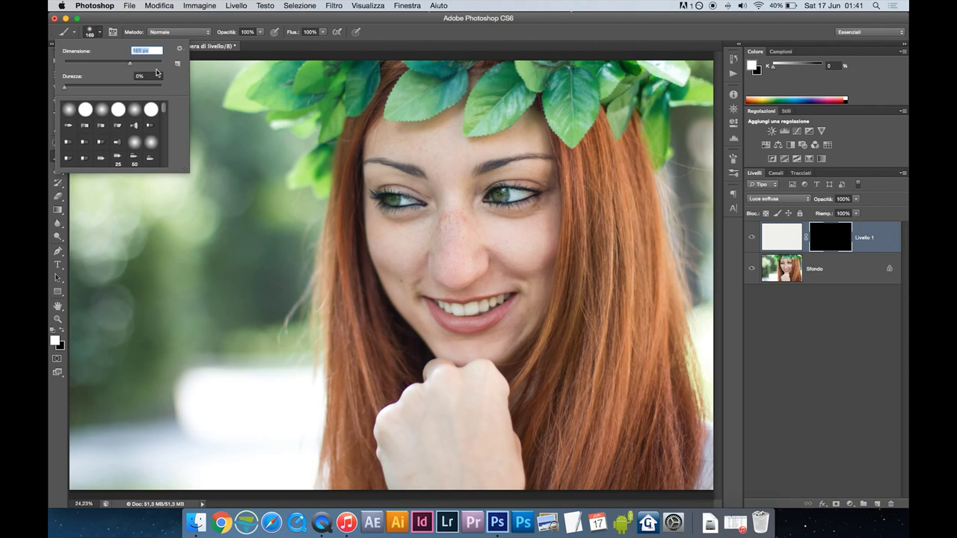
pyautogui.click(377, 209)
# Paint white under and around both eyes and along the smile line and chin.
pyautogui.moveTo(414, 218); pyautogui.dragTo(539, 206)
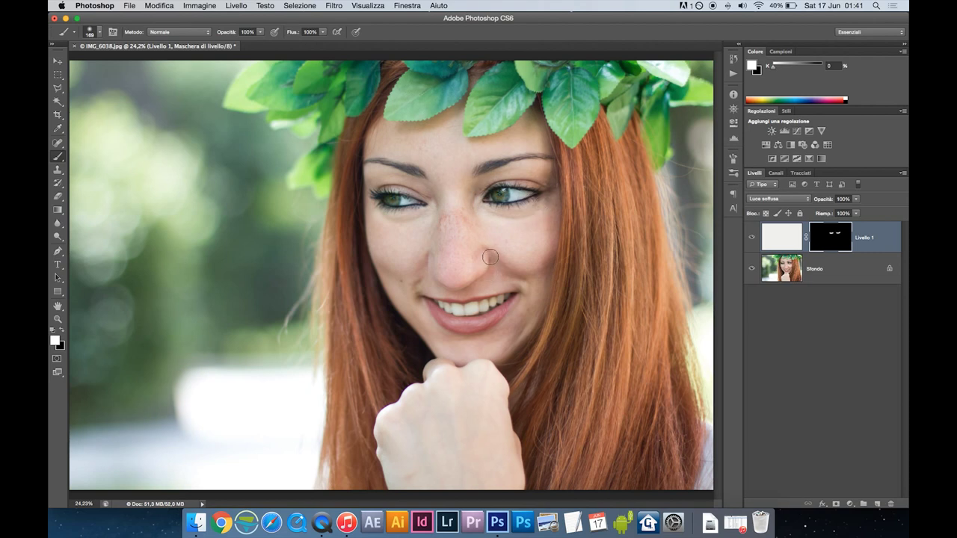
pyautogui.moveTo(486, 250); pyautogui.dragTo(523, 288)
pyautogui.moveTo(414, 287)
pyautogui.mouseDown()
pyautogui.moveTo(386, 271)
pyautogui.moveTo(418, 321)
pyautogui.moveTo(453, 340)
pyautogui.moveTo(516, 329)
pyautogui.moveTo(535, 278)
pyautogui.mouseUp()
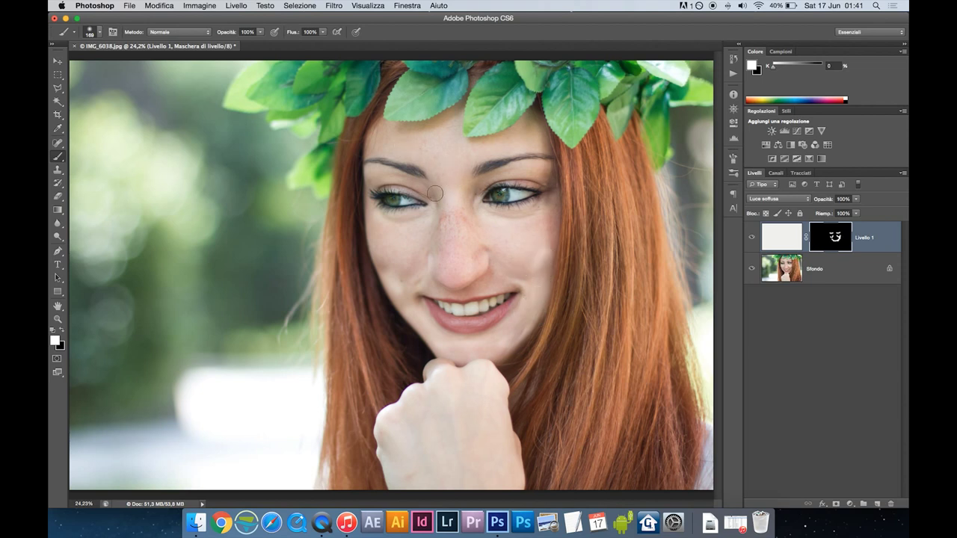
pyautogui.moveTo(472, 215)
pyautogui.mouseDown()
pyautogui.moveTo(505, 178)
pyautogui.moveTo(559, 178)
pyautogui.moveTo(516, 171)
pyautogui.mouseUp()
pyautogui.moveTo(375, 184); pyautogui.dragTo(432, 196)
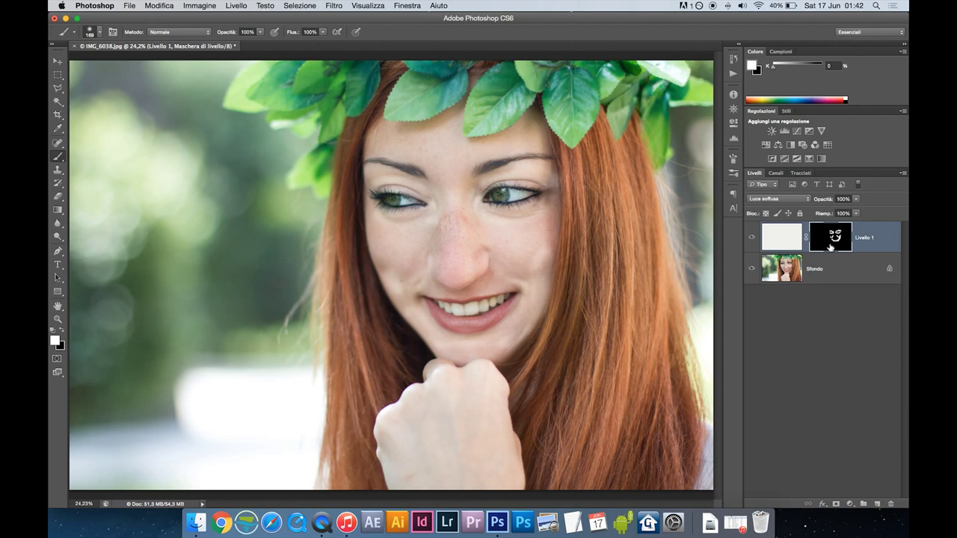
# Paint black over both eyes so they stay free of the brightening.
pyautogui.doubleClick(829, 243)
pyautogui.click(703, 88)
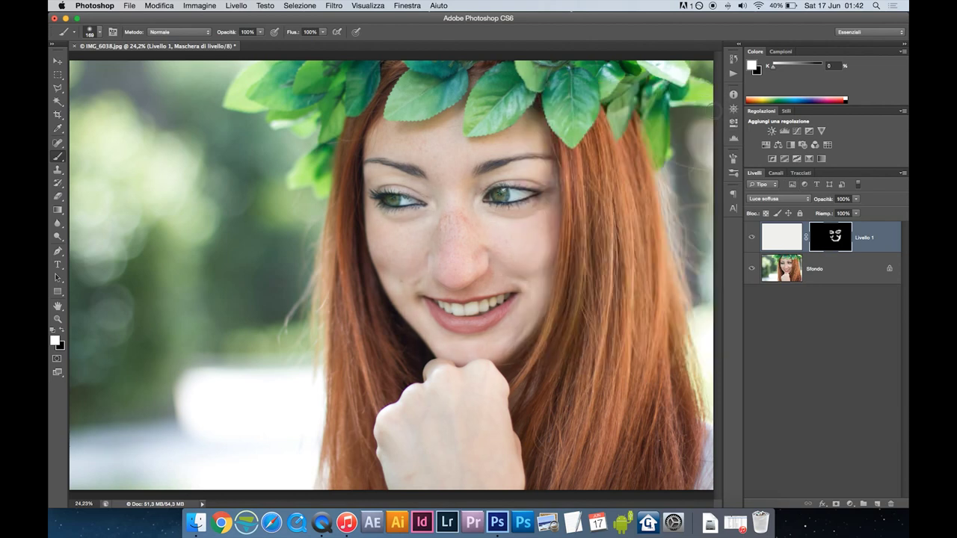
pyautogui.press('x')
pyautogui.moveTo(493, 193); pyautogui.dragTo(528, 191)
pyautogui.moveTo(409, 201); pyautogui.dragTo(392, 197)
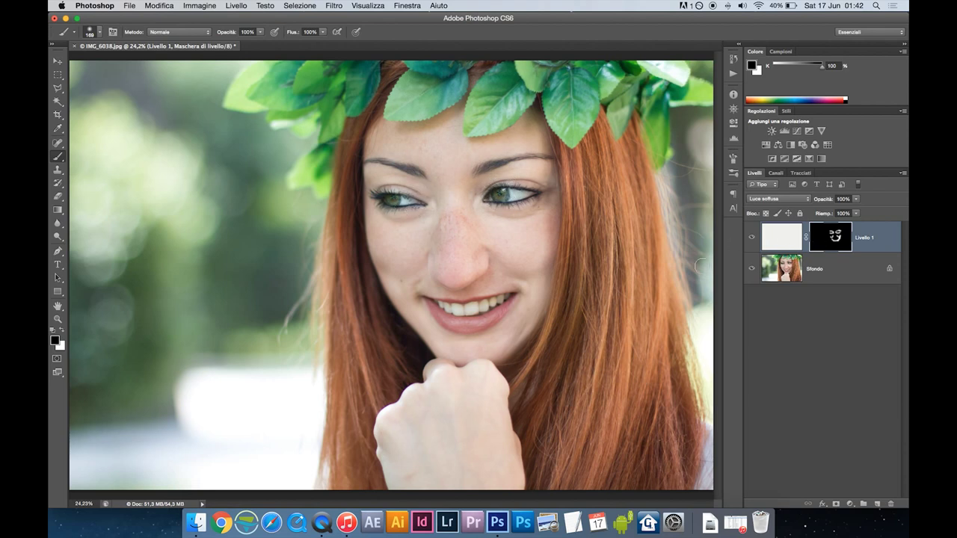
# Zoom in on the face and add a Hue/Saturation layer with saturation +22.
pyautogui.press('super+plus')
pyautogui.press('super+plus')
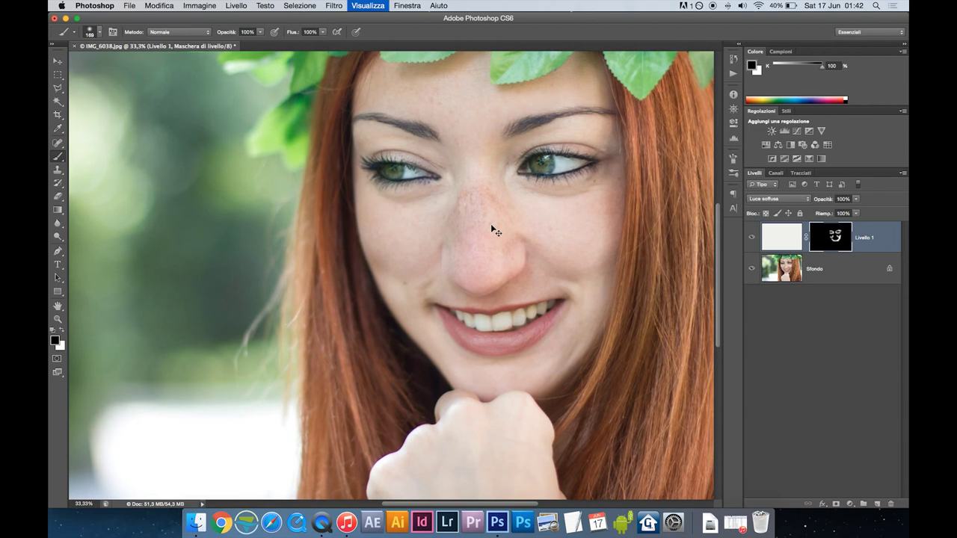
pyautogui.press('super+plus')
pyautogui.press('super+plus')
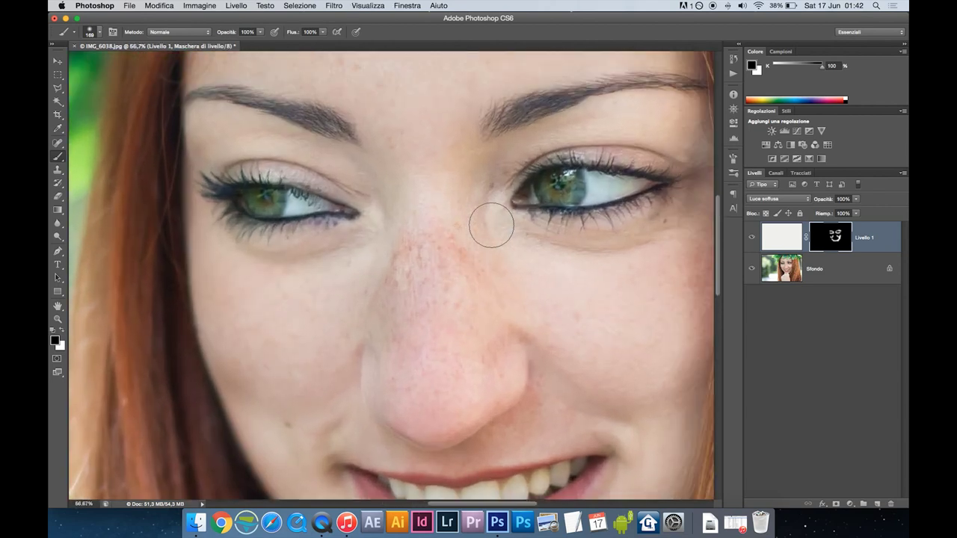
pyautogui.scroll(3, 490, 223)
pyautogui.hscroll(2, 490, 224)
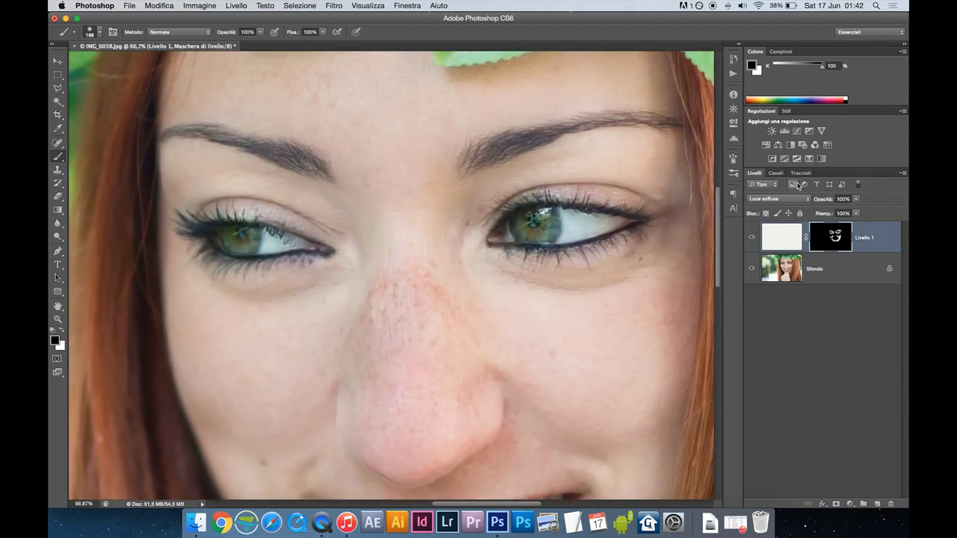
pyautogui.click(767, 147)
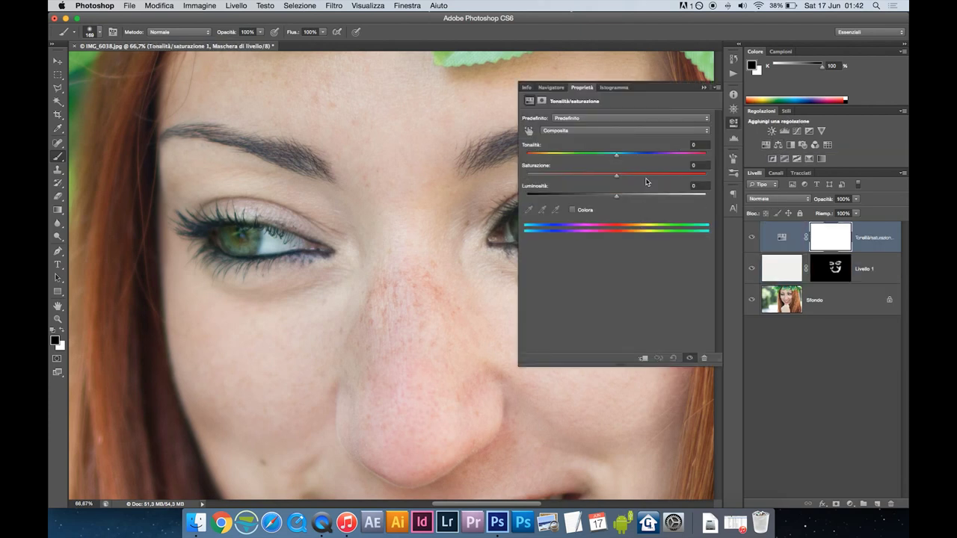
pyautogui.moveTo(618, 179); pyautogui.dragTo(637, 178)
pyautogui.click(703, 88)
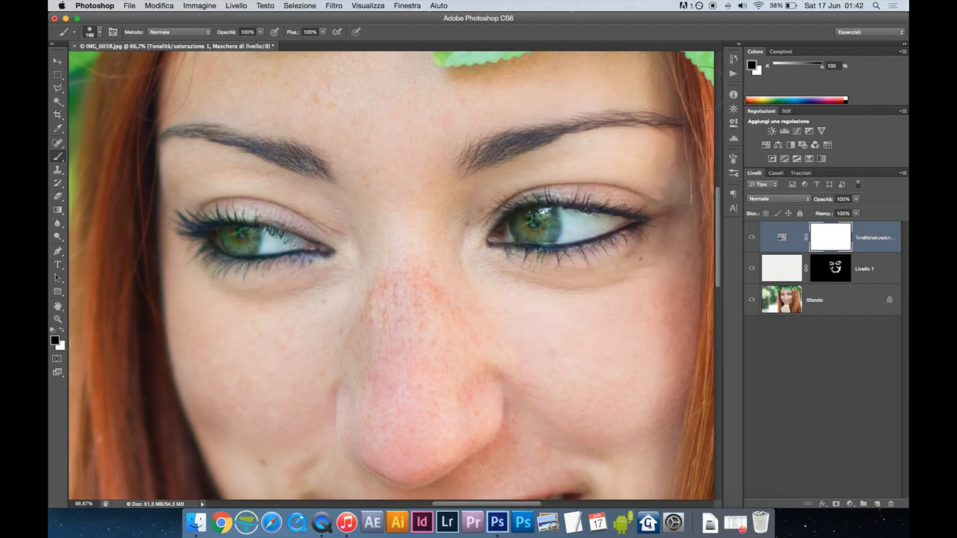
# Mask the saturation boost to both irises, then copy that mask onto a new Curves layer.
pyautogui.hotkey('ctrl', 'i')
pyautogui.press('x')
pyautogui.moveTo(237, 237); pyautogui.dragTo(258, 235)
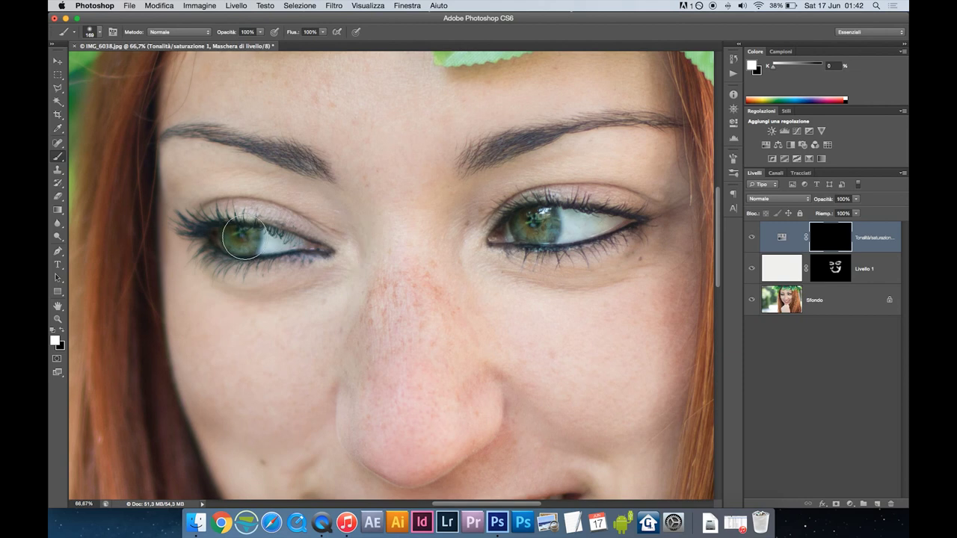
pyautogui.moveTo(529, 222); pyautogui.dragTo(545, 224)
pyautogui.press(']')
pyautogui.press(']')
pyautogui.moveTo(241, 235); pyautogui.dragTo(251, 237)
pyautogui.click(797, 132)
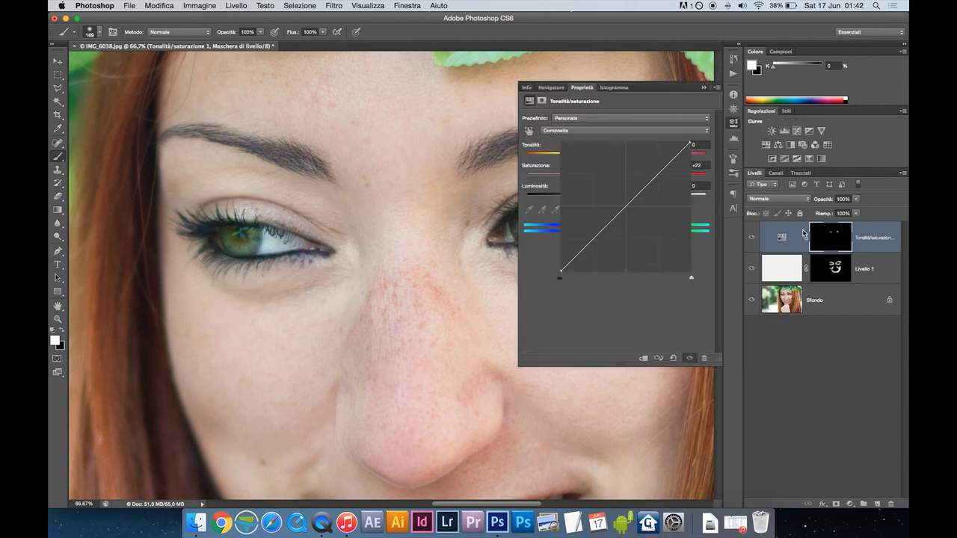
pyautogui.moveTo(828, 271); pyautogui.dragTo(827, 239)
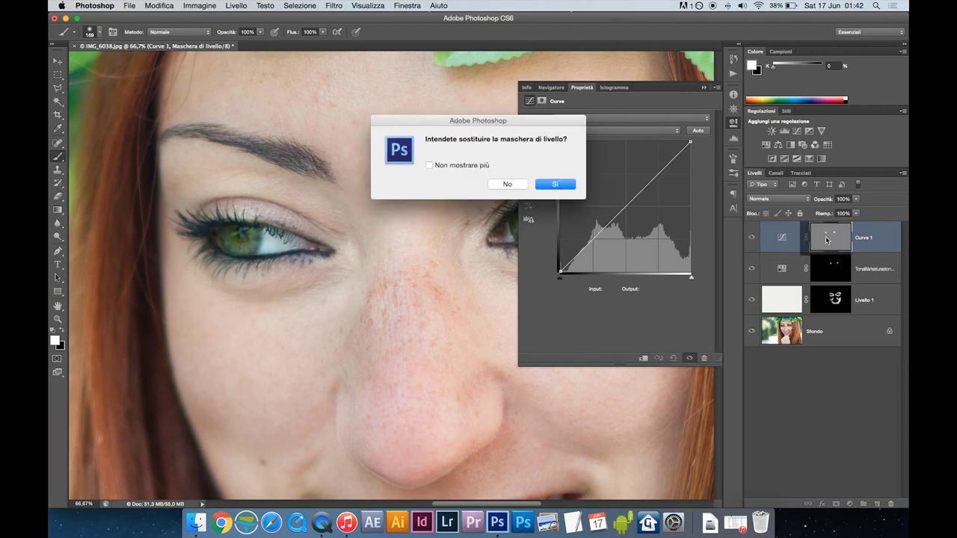
# Replace Curves 1's mask with the iris mask, lift the curve 190 to 195, and compare.
pyautogui.press('Return')
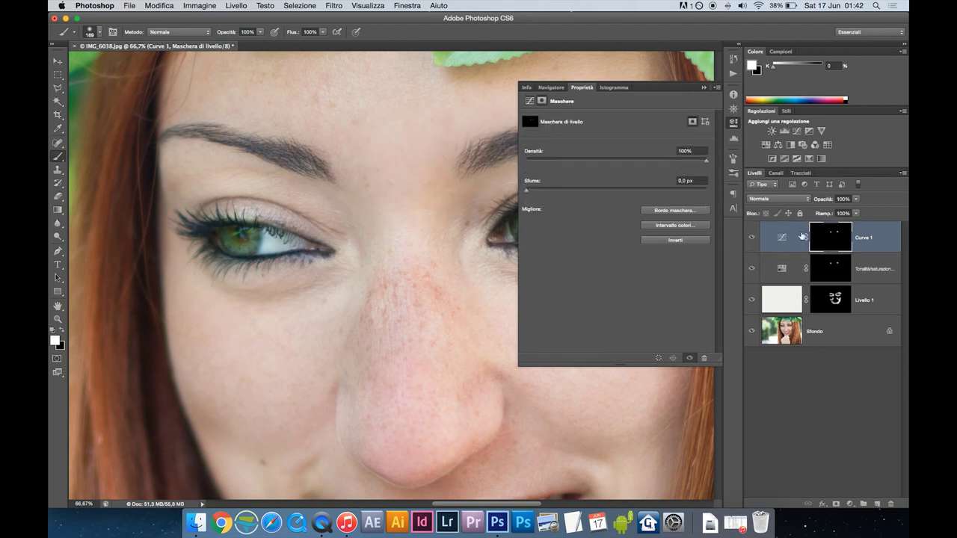
pyautogui.click(800, 237)
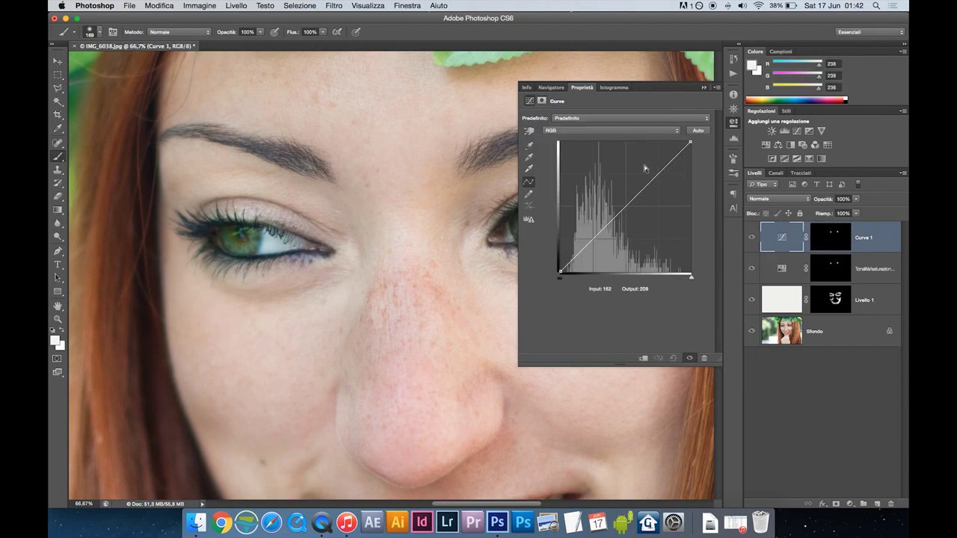
pyautogui.moveTo(658, 167); pyautogui.dragTo(657, 174)
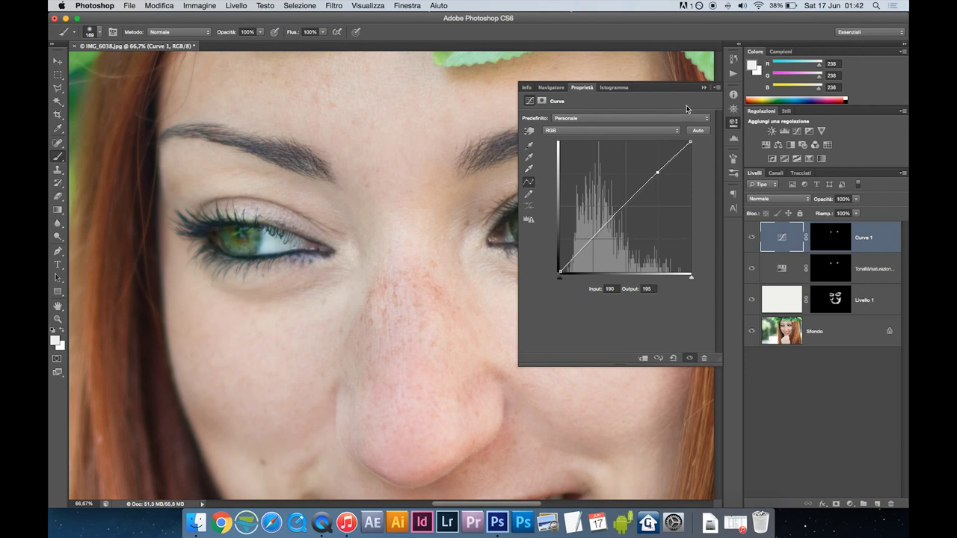
pyautogui.click(703, 88)
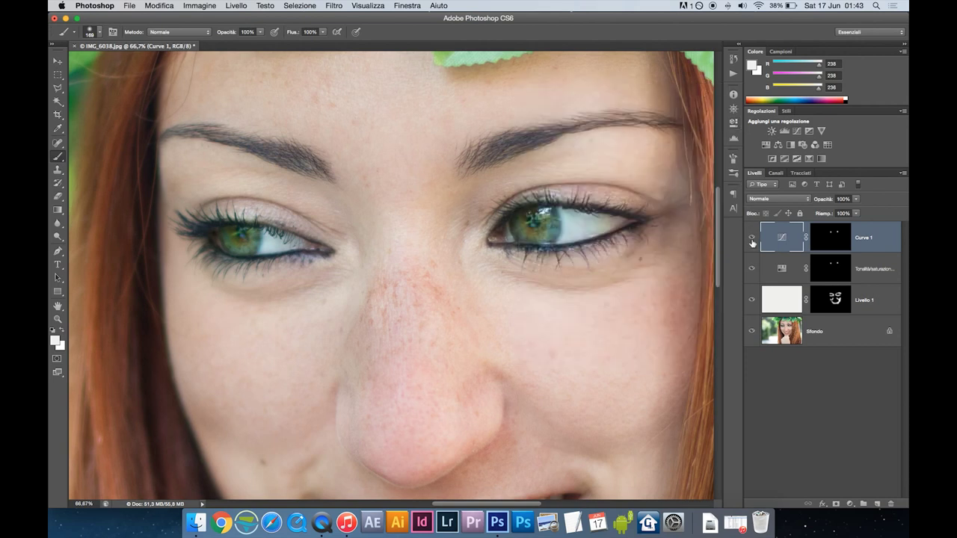
pyautogui.keyDown('alt'); pyautogui.click(752, 339); pyautogui.keyUp('alt')
pyautogui.click(781, 329)
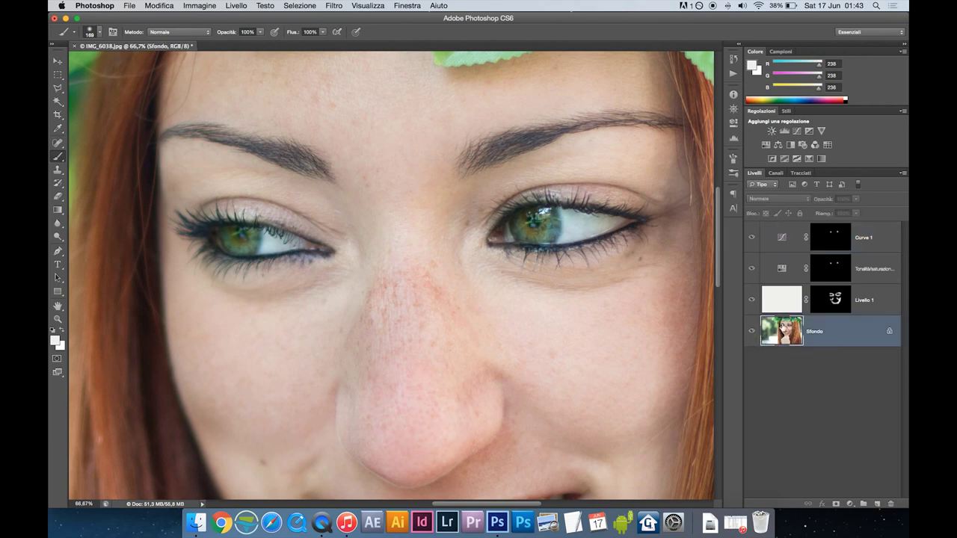
# Add Livello 2 above Sfondo, hide the layers above, and set a 142 px Clone Stamp.
pyautogui.click(870, 504)
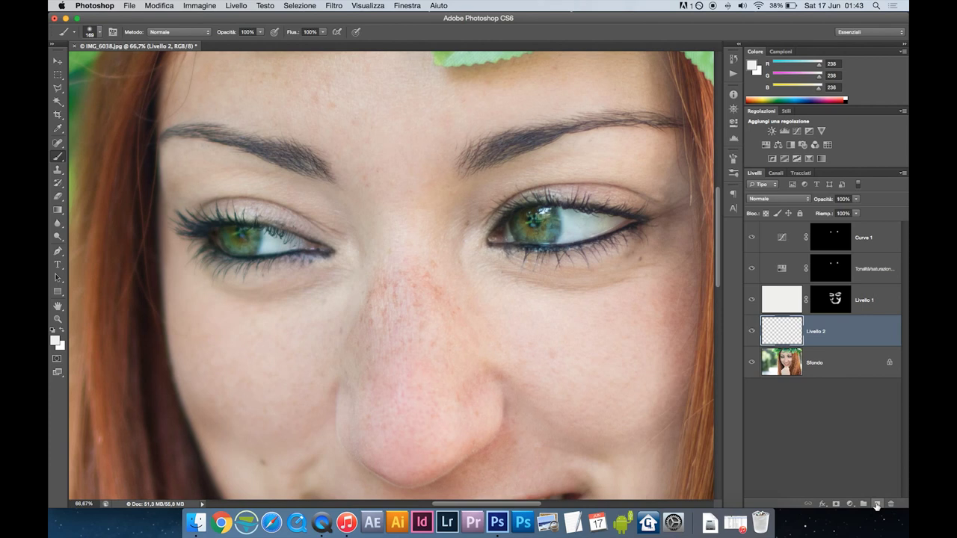
pyautogui.moveTo(751, 300); pyautogui.dragTo(752, 237)
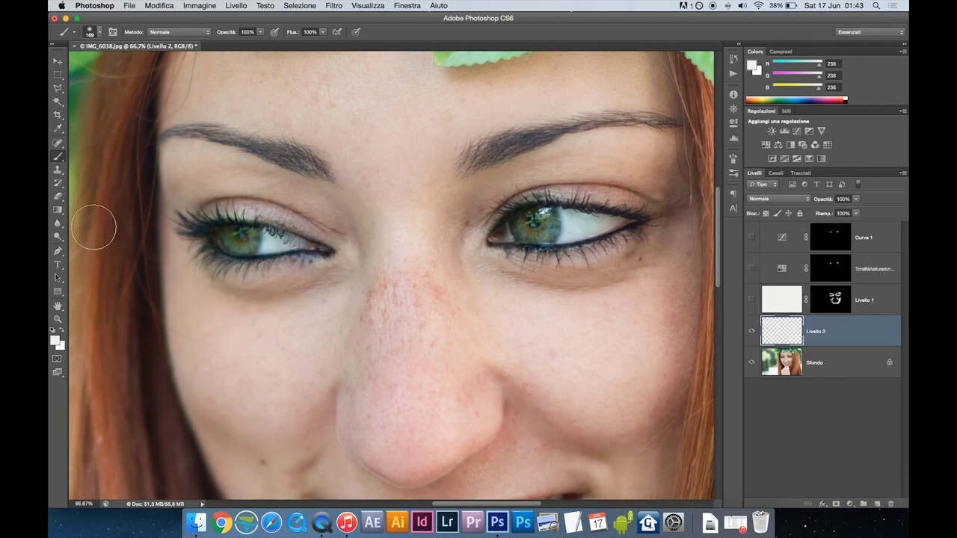
pyautogui.click(58, 169)
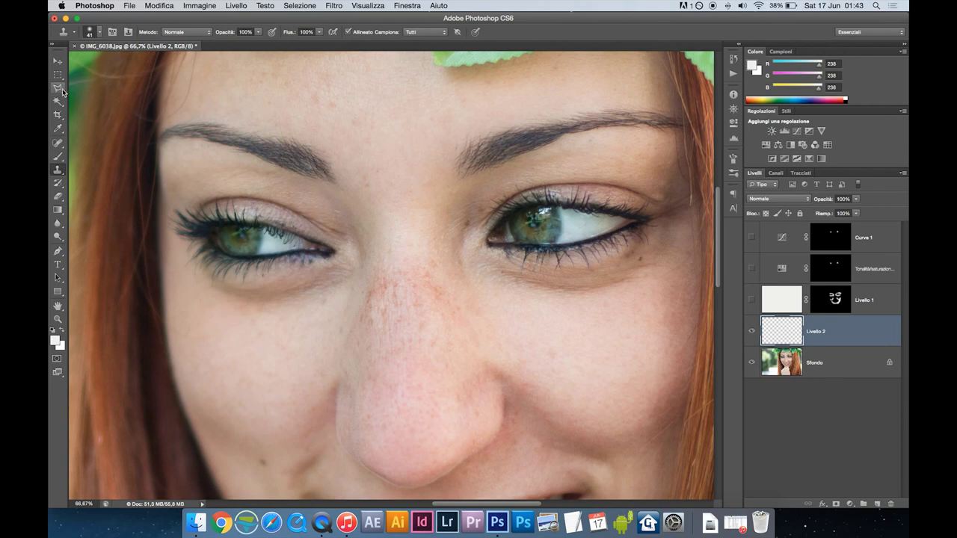
pyautogui.click(102, 35)
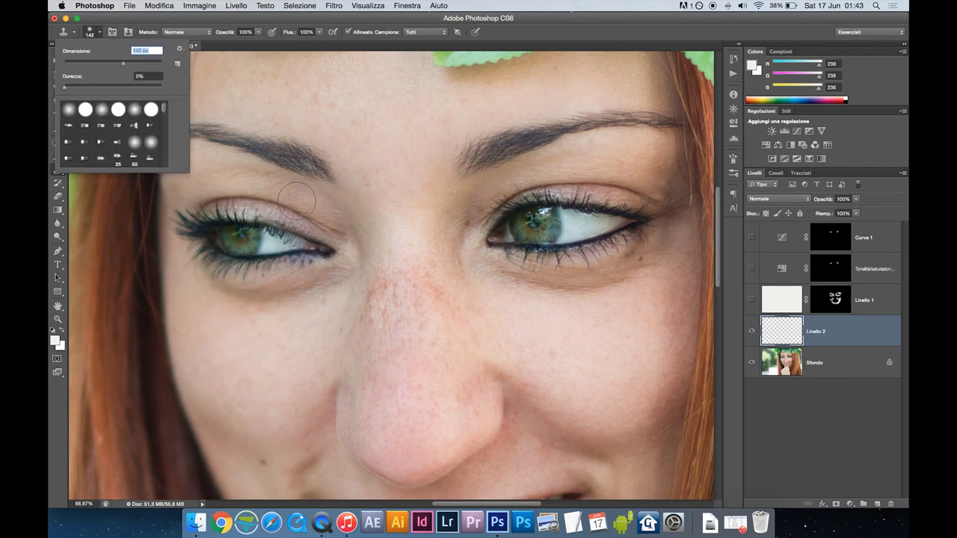
pyautogui.press('Return')
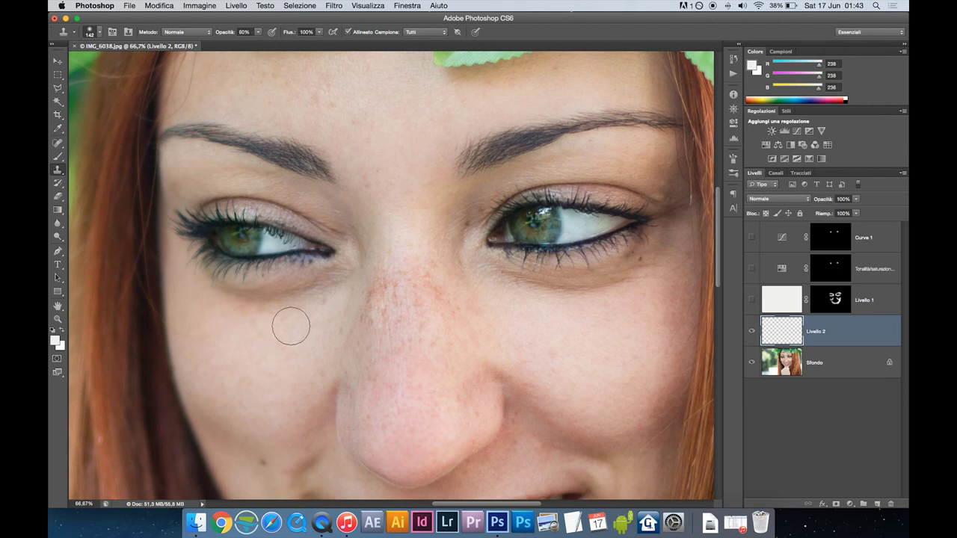
# Clone cheek skin over the shadows under both eyes, then show Livello 1 again.
pyautogui.keyDown('alt'); pyautogui.click(271, 343); pyautogui.keyUp('alt')
pyautogui.moveTo(274, 299)
pyautogui.mouseDown()
pyautogui.moveTo(212, 296)
pyautogui.moveTo(256, 303)
pyautogui.moveTo(351, 269)
pyautogui.mouseUp()
pyautogui.keyDown('alt'); pyautogui.click(546, 323); pyautogui.keyUp('alt')
pyautogui.moveTo(555, 310)
pyautogui.mouseDown()
pyautogui.moveTo(566, 299)
pyautogui.moveTo(513, 284)
pyautogui.moveTo(647, 267)
pyautogui.moveTo(491, 282)
pyautogui.moveTo(581, 292)
pyautogui.mouseUp()
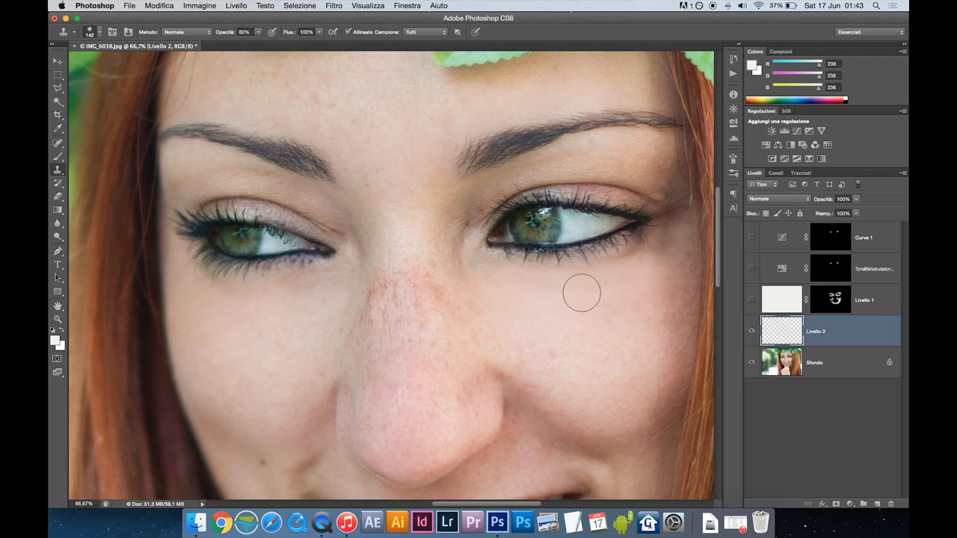
pyautogui.click(750, 299)
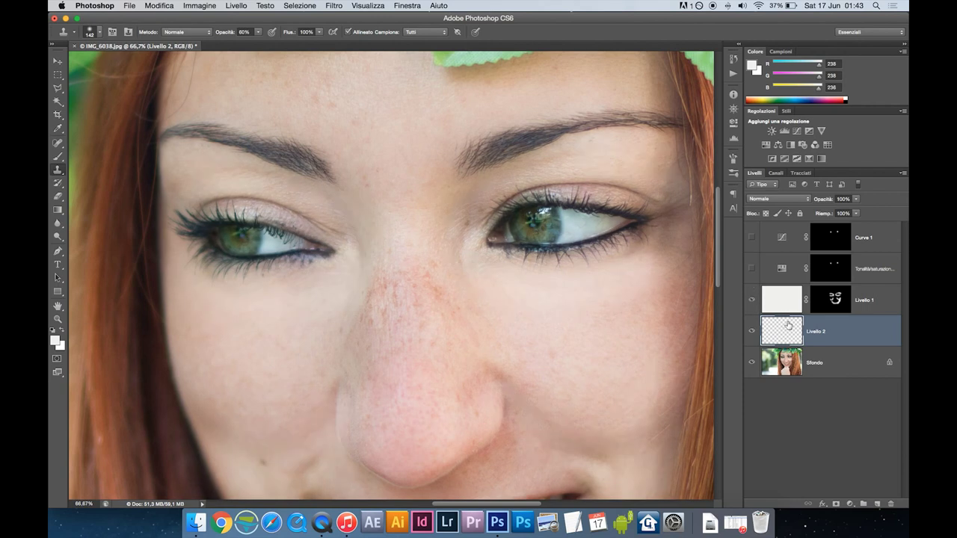
# Feather Livello 1's mask to 38.2 px and fit the whole photo on screen.
pyautogui.doubleClick(816, 303)
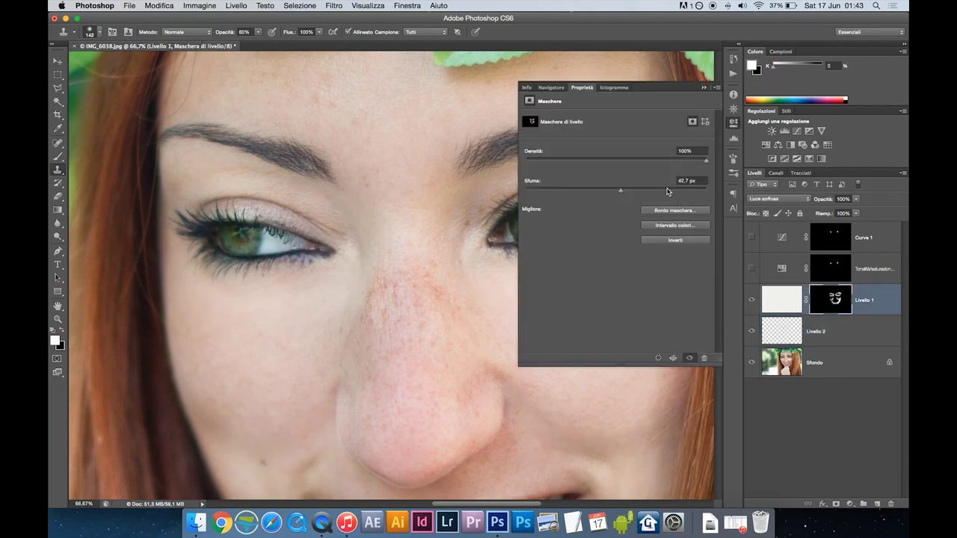
pyautogui.click(631, 189)
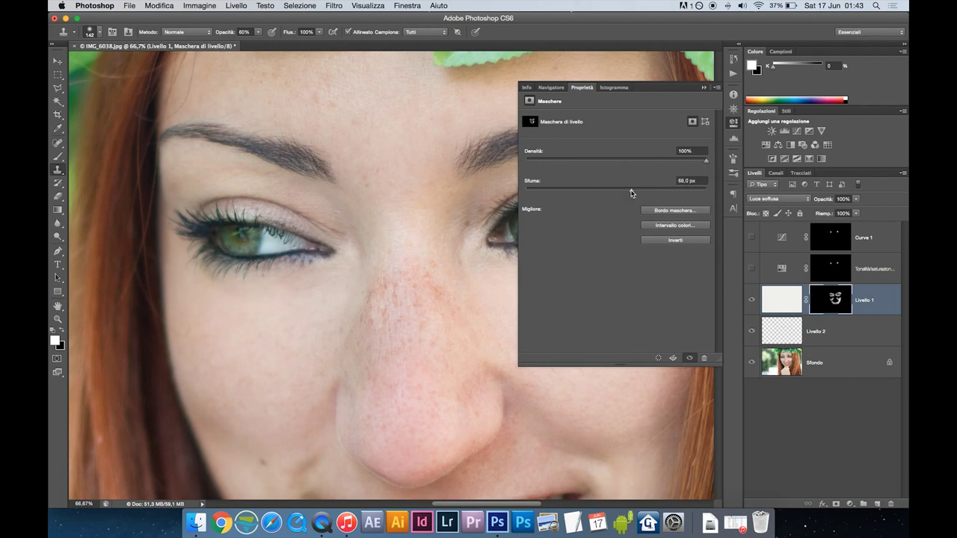
pyautogui.click(617, 191)
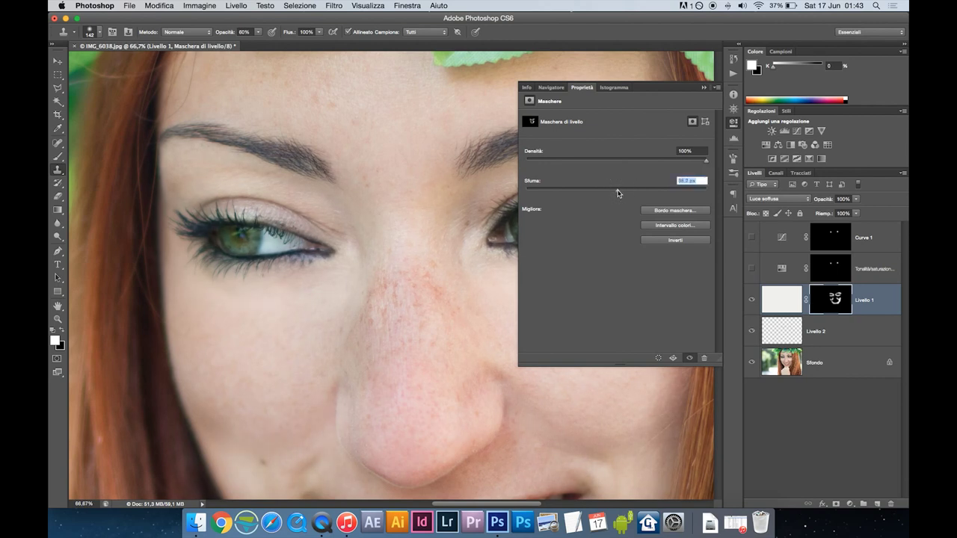
pyautogui.keyDown('alt'); pyautogui.click(825, 297); pyautogui.keyUp('alt')
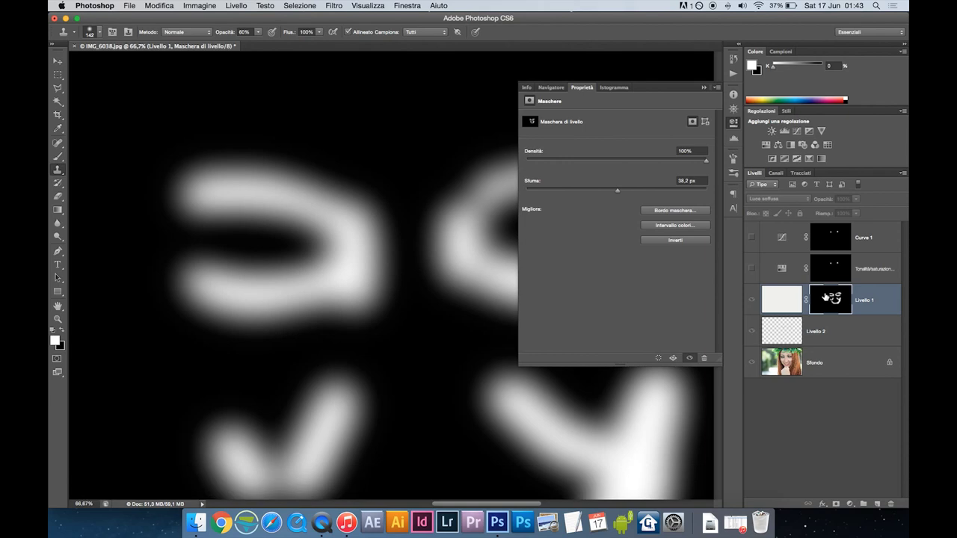
pyautogui.keyDown('alt'); pyautogui.click(825, 298); pyautogui.keyUp('alt')
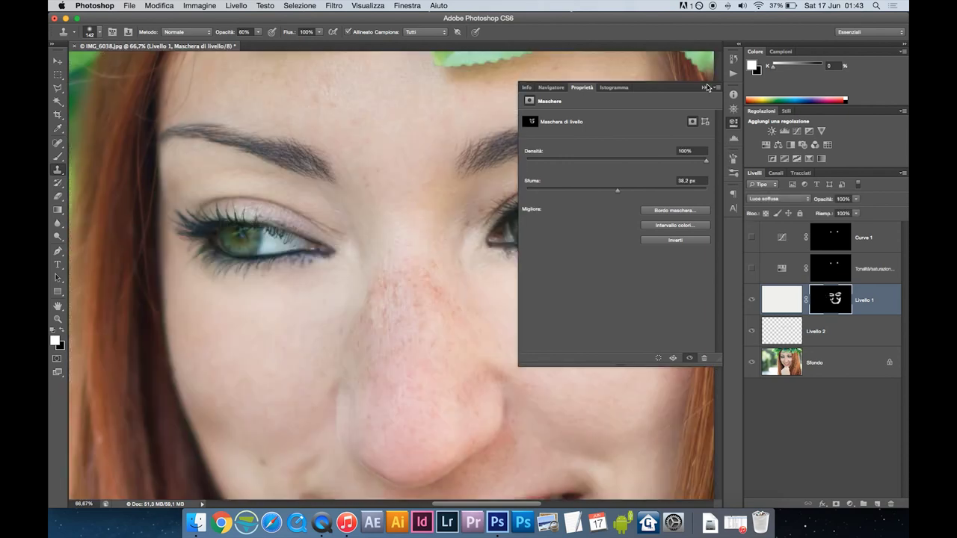
pyautogui.click(733, 122)
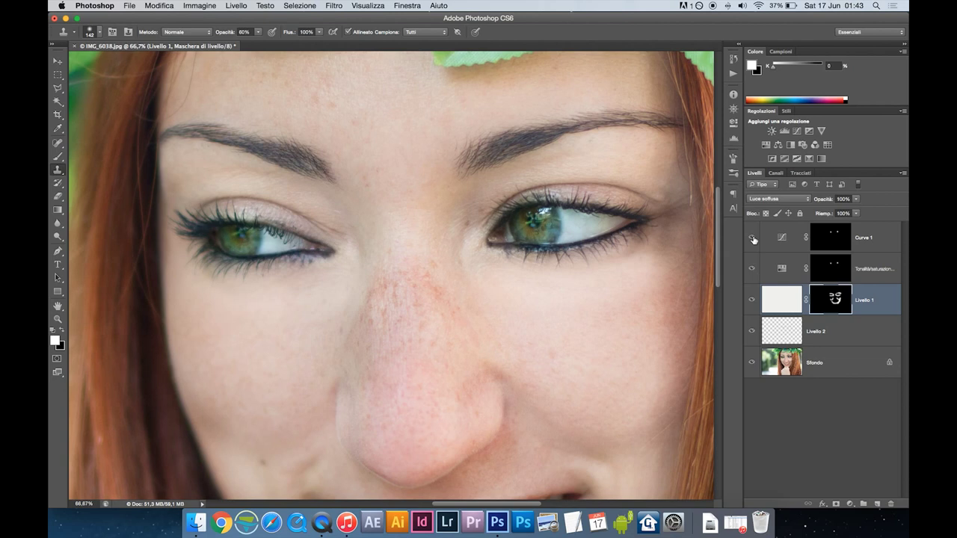
pyautogui.hotkey('ctrl', '0')
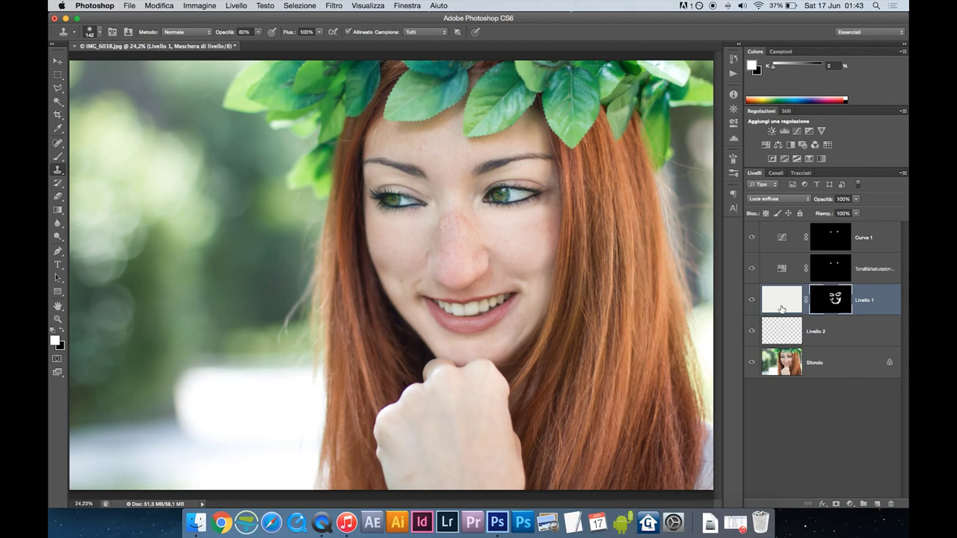
pyautogui.click(779, 237)
# Merge visible layers into Livello 3 and Bloat the right eye in Liquify at density 50.
pyautogui.press('super+shift+alt+e')
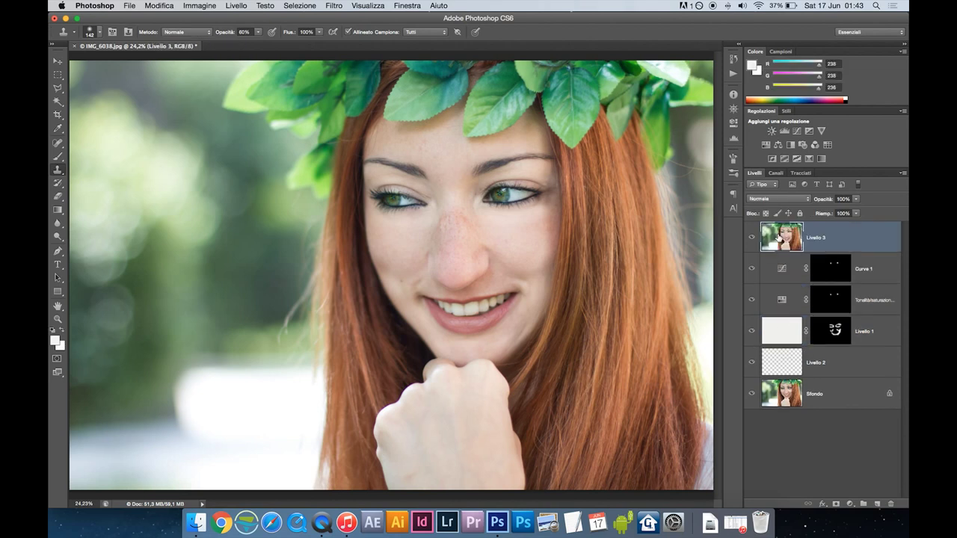
pyautogui.press('super+shift+x')
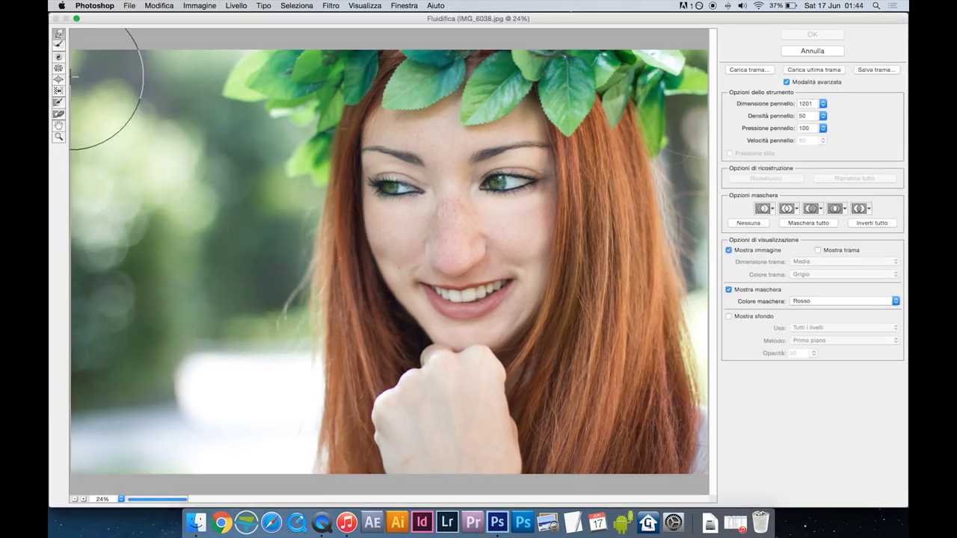
pyautogui.moveTo(822, 115); pyautogui.dragTo(772, 116)
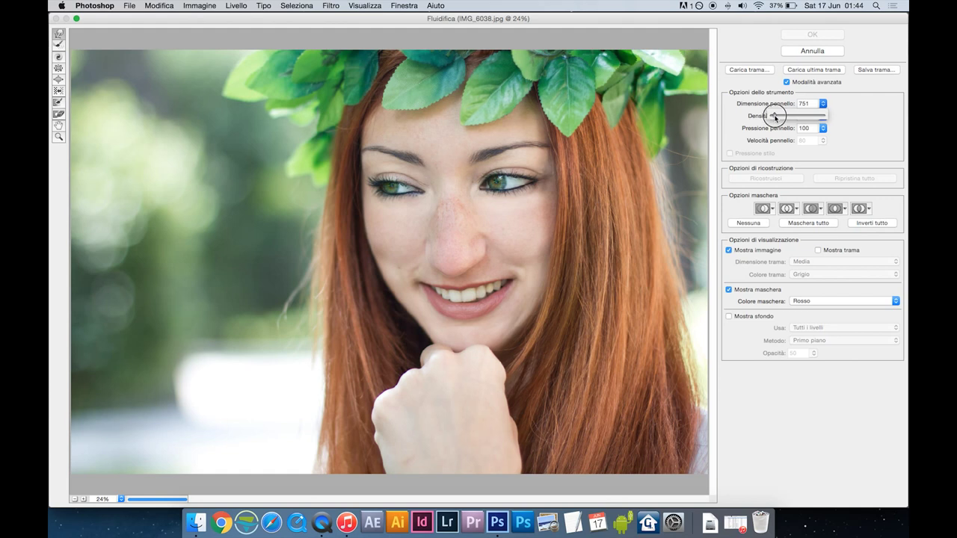
pyautogui.moveTo(775, 118); pyautogui.dragTo(777, 117)
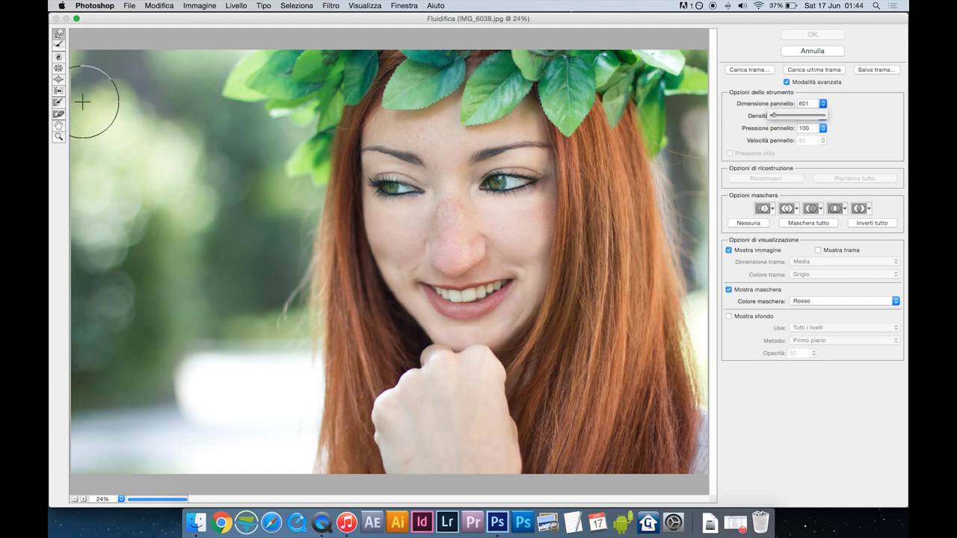
pyautogui.click(59, 78)
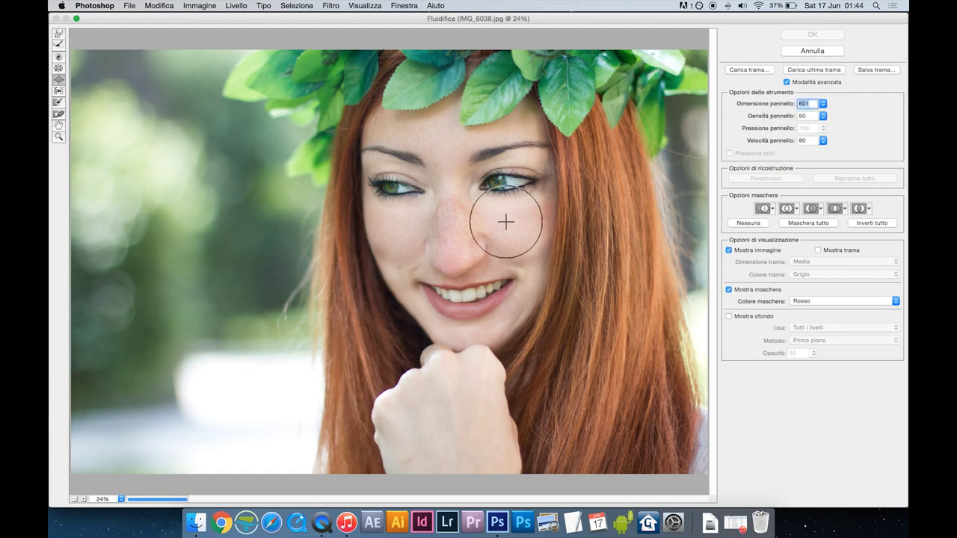
pyautogui.click(390, 185)
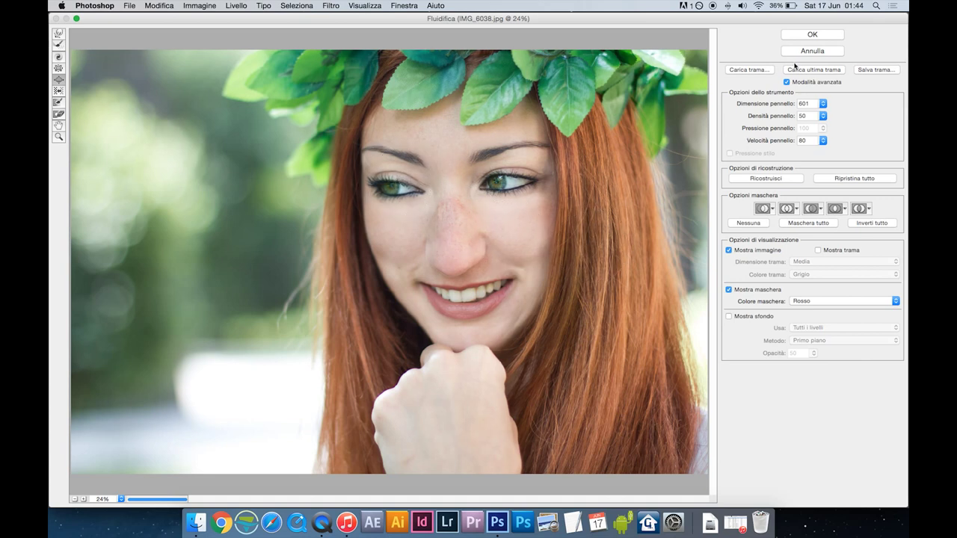
pyautogui.click(810, 34)
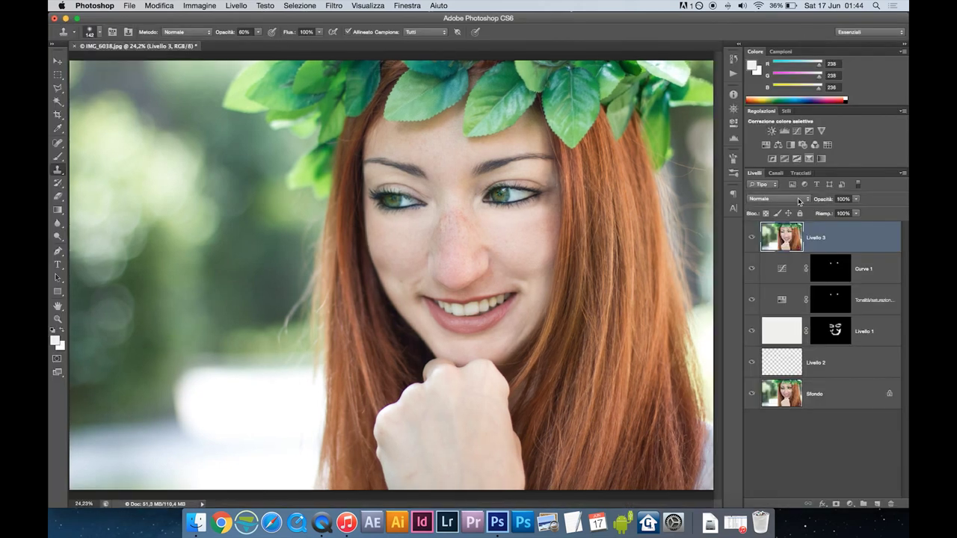
# Compare with and without Livello 3, then duplicate it as Livello 3 copia.
pyautogui.click(752, 241)
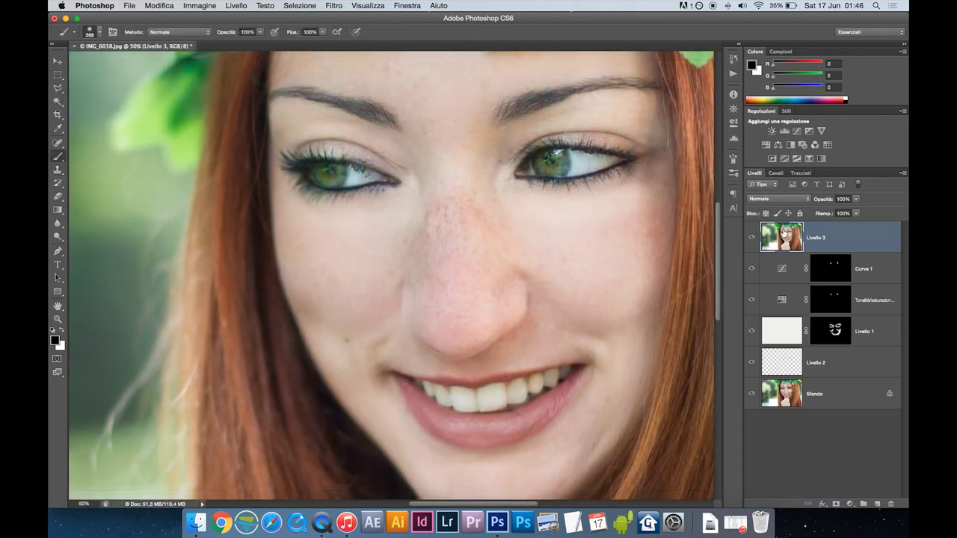
pyautogui.click(877, 504)
pyautogui.hotkey('ctrl', 'z')
pyautogui.hotkey('ctrl', 'j')
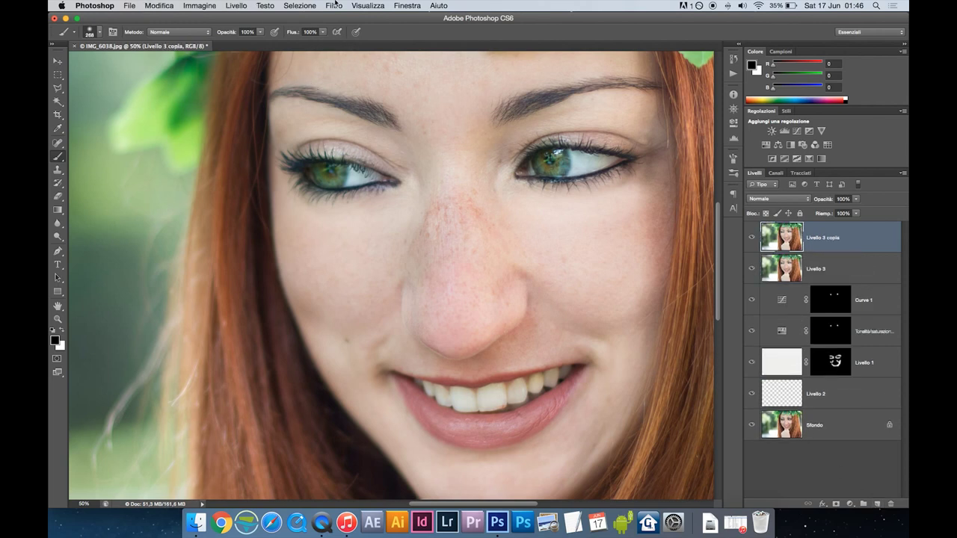
# Apply a 13.4 px High Pass to the copy, blend it as Sovrapponi, and add a mask.
pyautogui.click(334, 6)
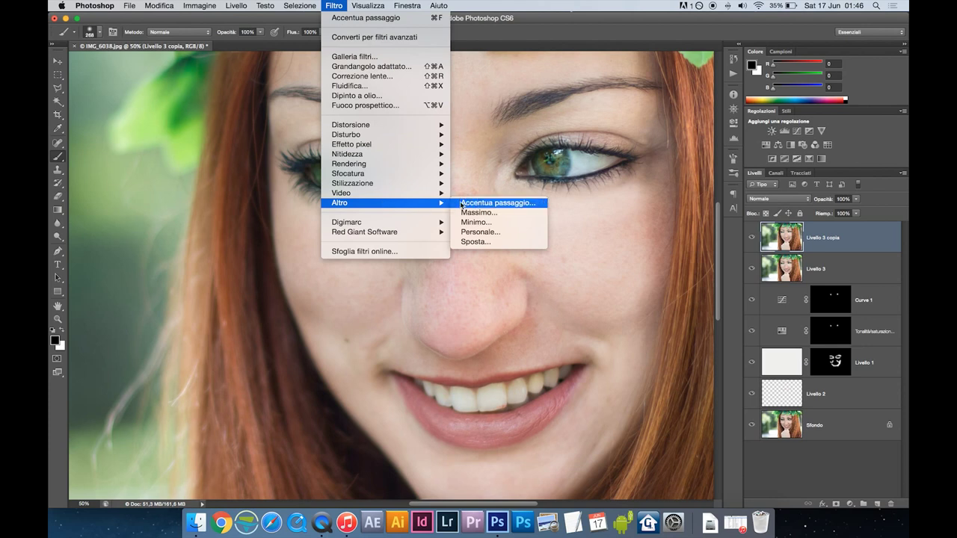
pyautogui.click(460, 202)
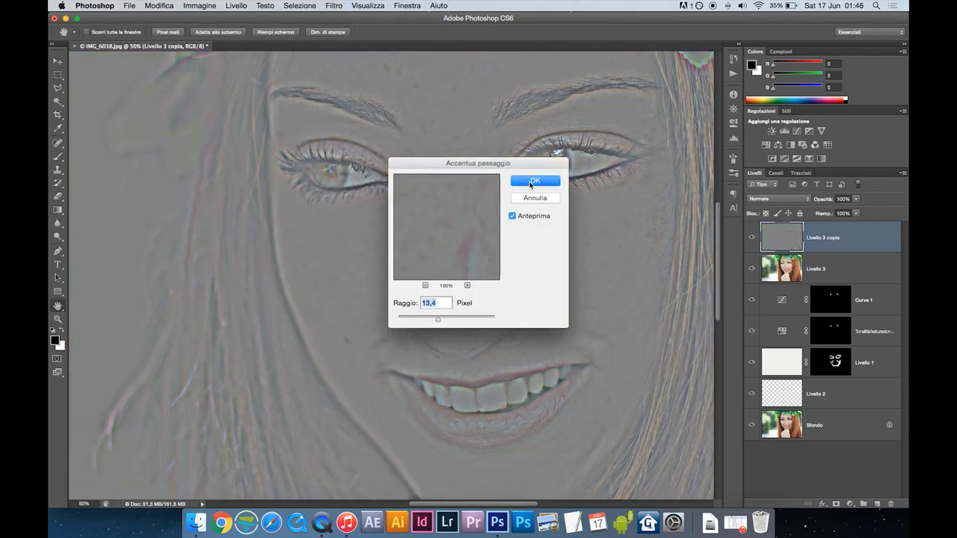
pyautogui.click(534, 182)
pyautogui.press('b')
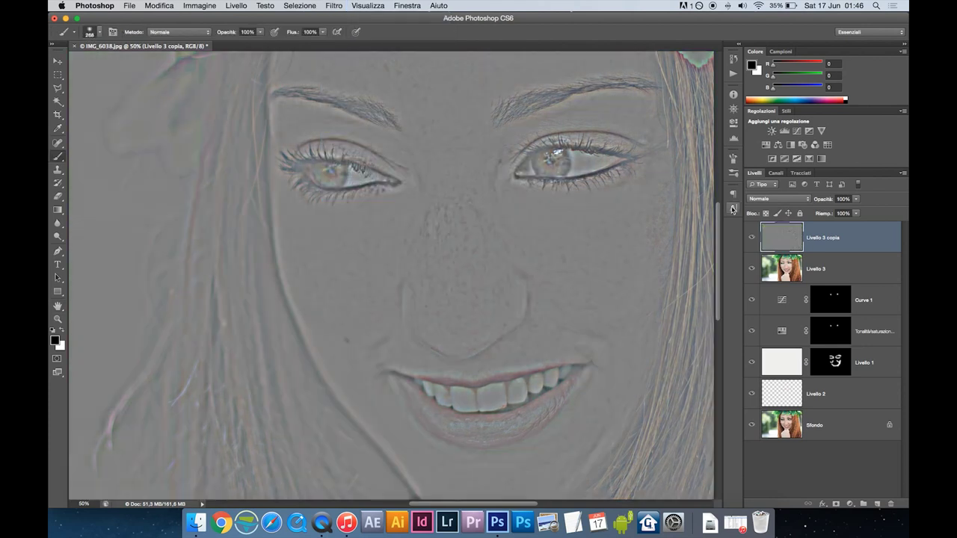
pyautogui.click(772, 198)
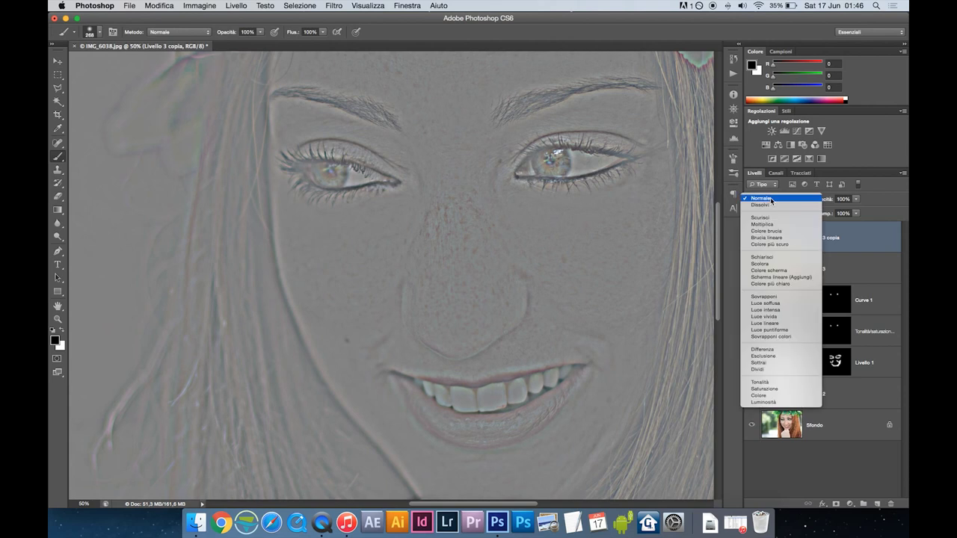
pyautogui.click(783, 299)
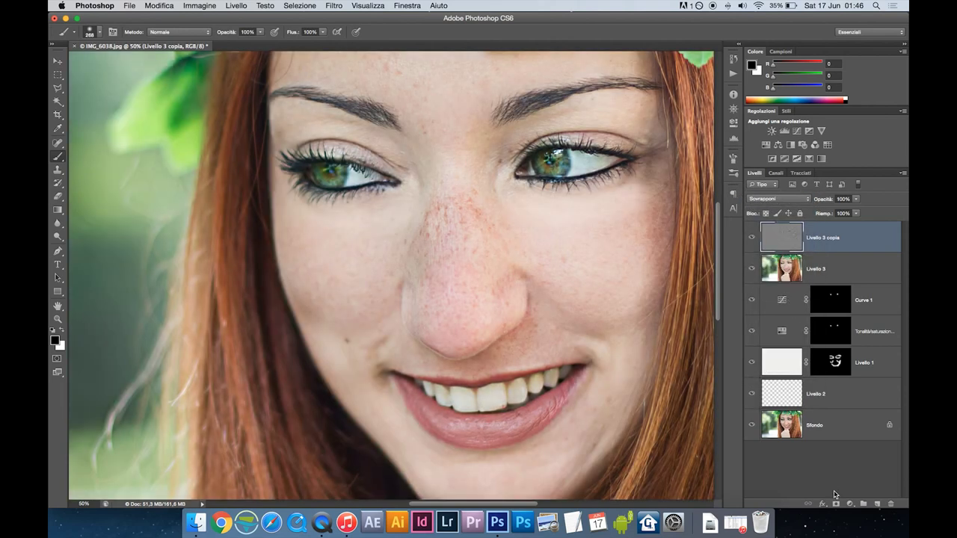
pyautogui.click(836, 505)
# Invert Livello 3 copia's mask and paint the sharpening back over both eyes.
pyautogui.press('super+i')
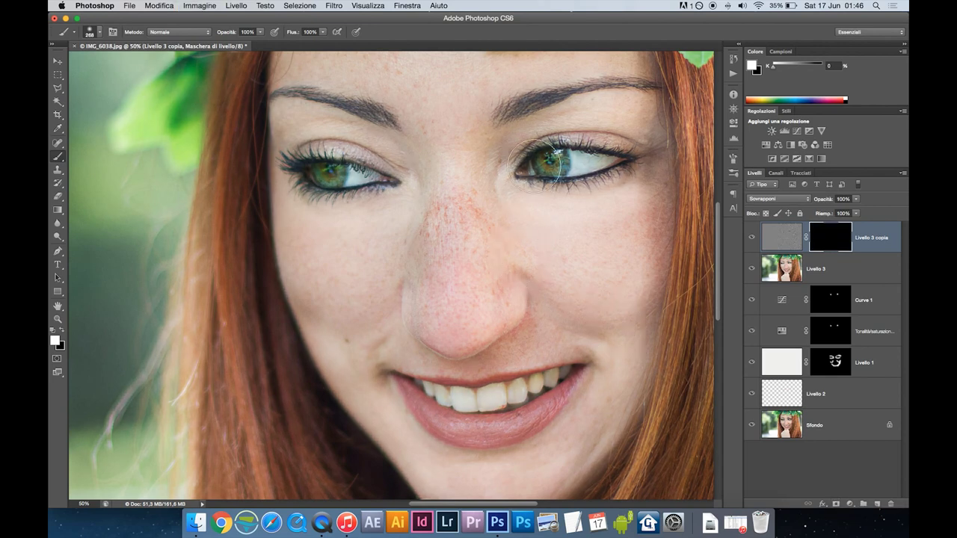
pyautogui.moveTo(534, 164); pyautogui.dragTo(560, 178)
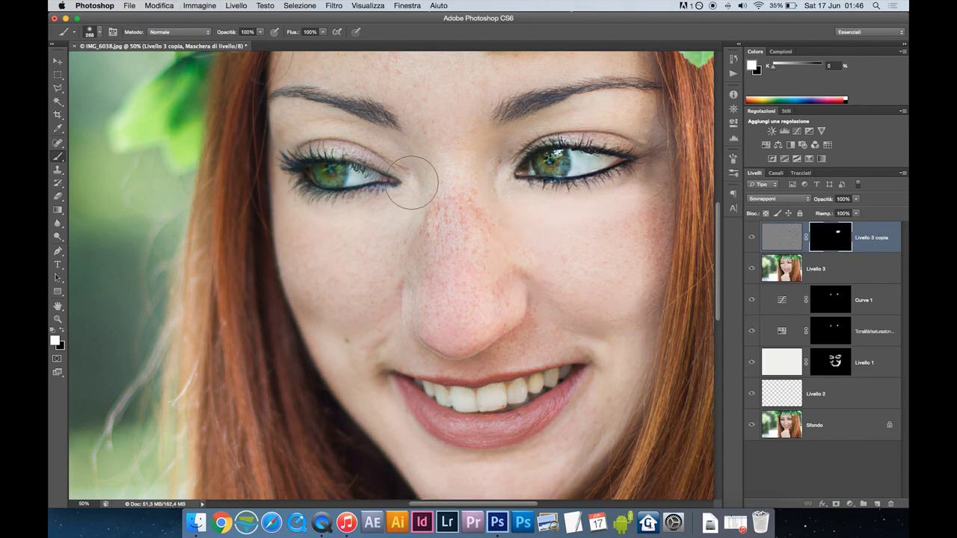
pyautogui.moveTo(378, 174); pyautogui.dragTo(309, 163)
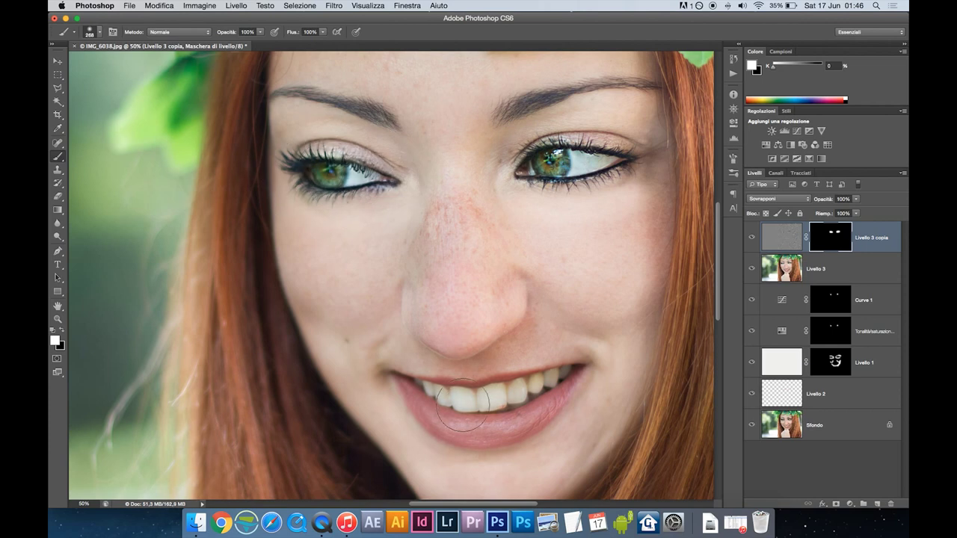
pyautogui.press('super+minus')
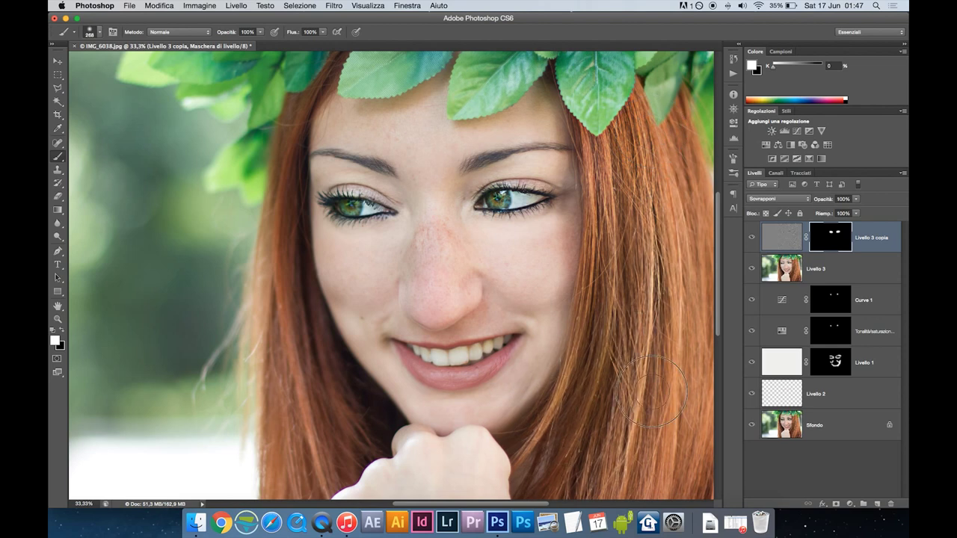
pyautogui.press('super+minus')
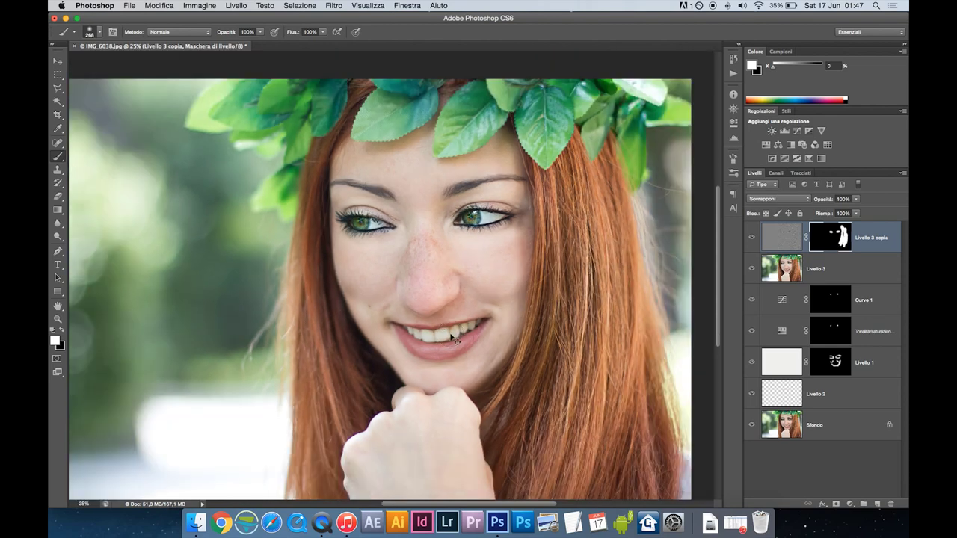
pyautogui.press('super+minus')
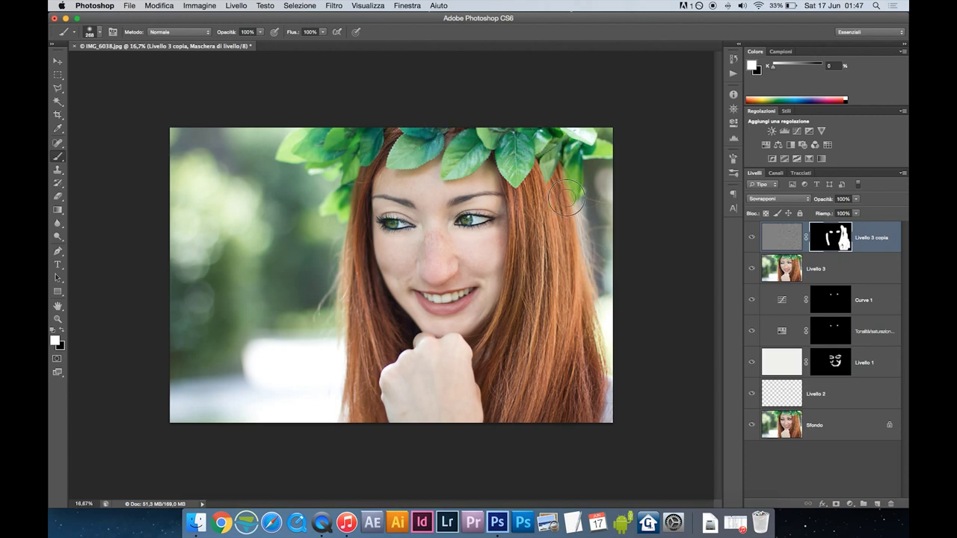
# Paint white over the hair gaps on the isolated sharpening mask, feathered to 85.9 px.
pyautogui.keyDown('alt'); pyautogui.click(829, 238); pyautogui.keyUp('alt')
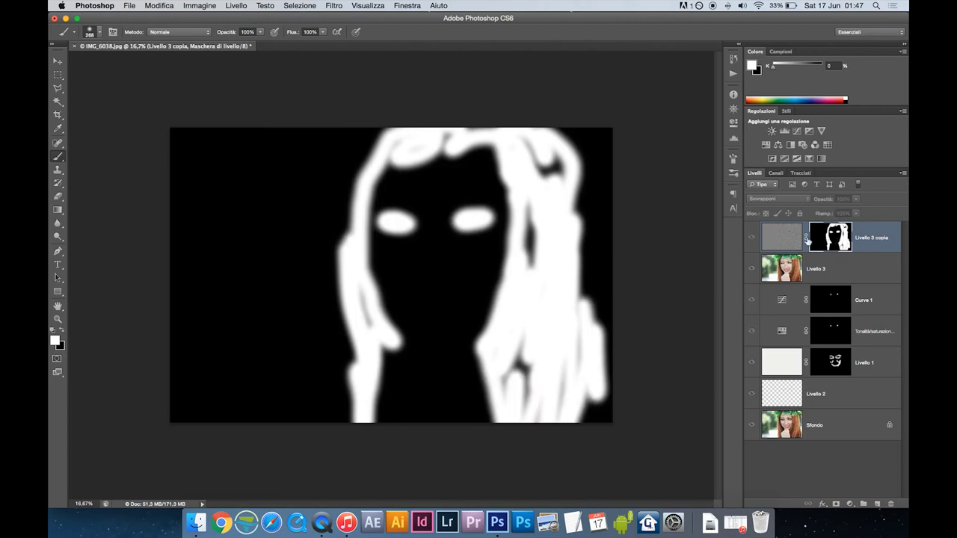
pyautogui.moveTo(516, 380)
pyautogui.mouseDown()
pyautogui.moveTo(530, 333)
pyautogui.moveTo(572, 348)
pyautogui.moveTo(576, 318)
pyautogui.mouseUp()
pyautogui.moveTo(364, 321); pyautogui.dragTo(361, 277)
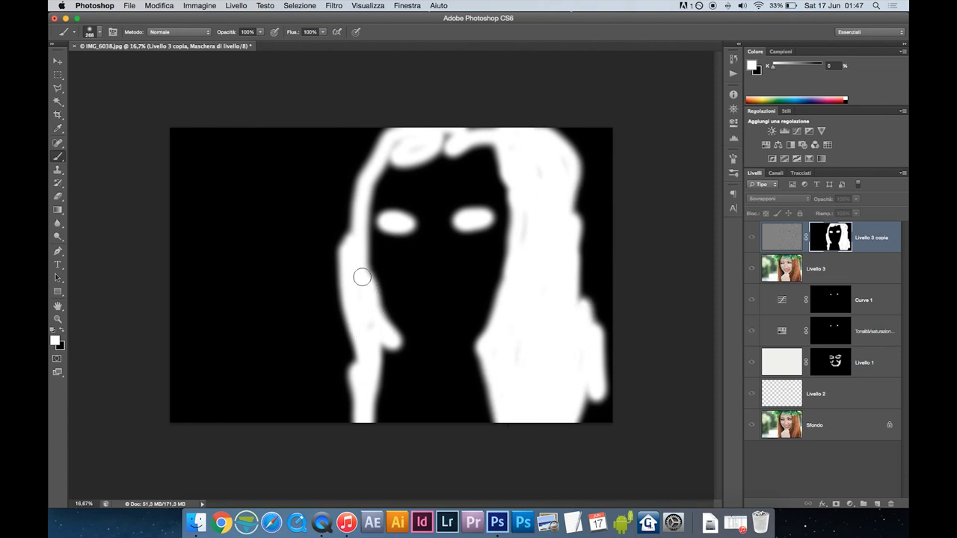
pyautogui.moveTo(402, 148); pyautogui.dragTo(478, 118)
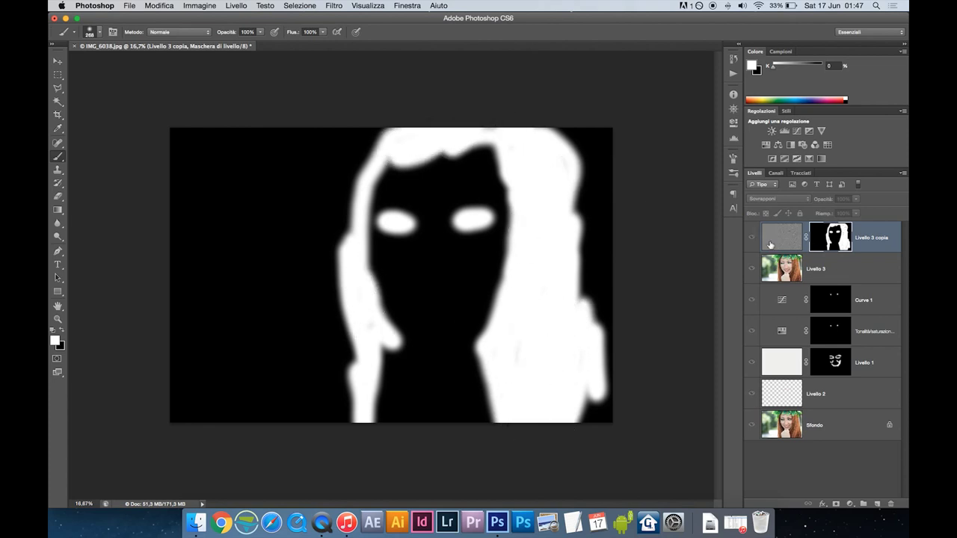
pyautogui.doubleClick(820, 239)
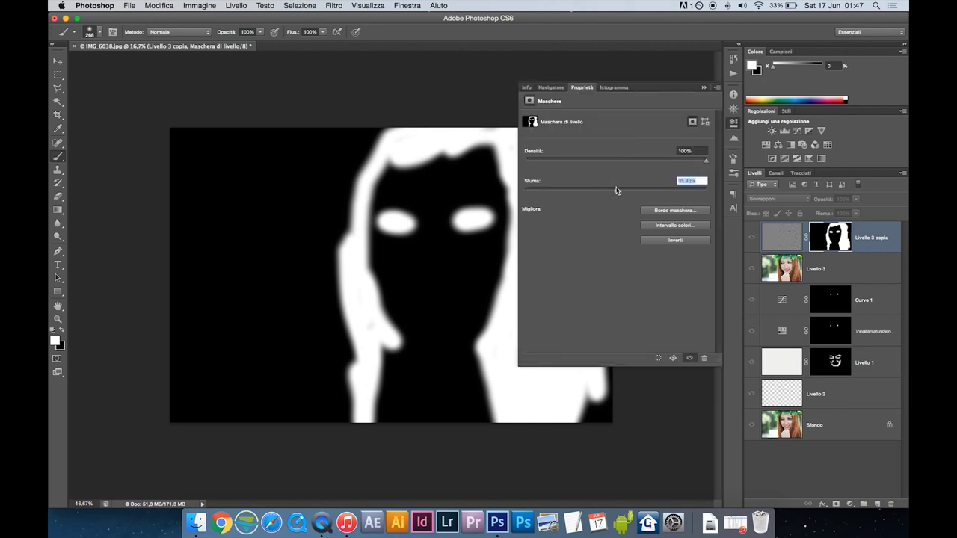
pyautogui.click(702, 88)
pyautogui.keyDown('alt'); pyautogui.click(823, 239); pyautogui.keyUp('alt')
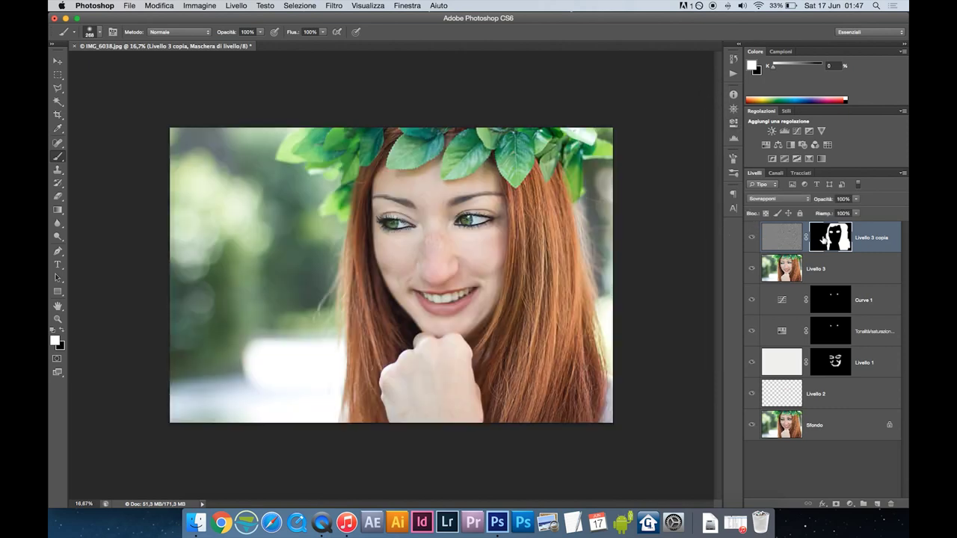
pyautogui.press('super+0')
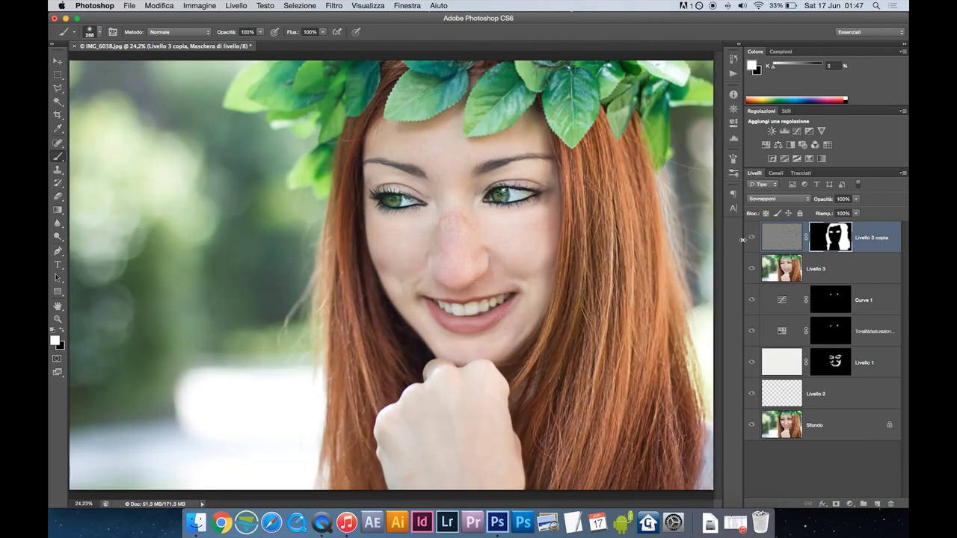
# Display the portrait in full-screen mode without panels and zoom closely into the skin between the eyes.
pyautogui.press('z')
pyautogui.press('f')
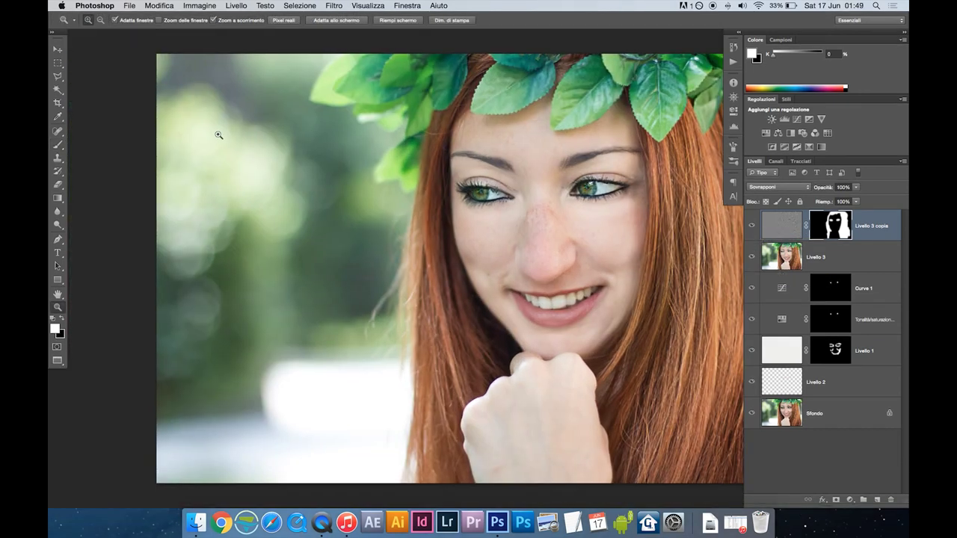
pyautogui.press('f')
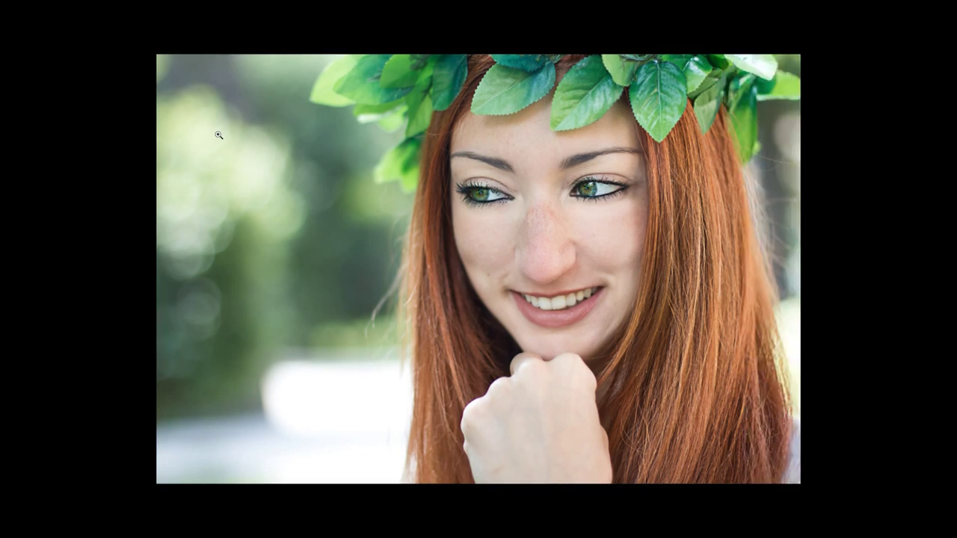
pyautogui.click(548, 188)
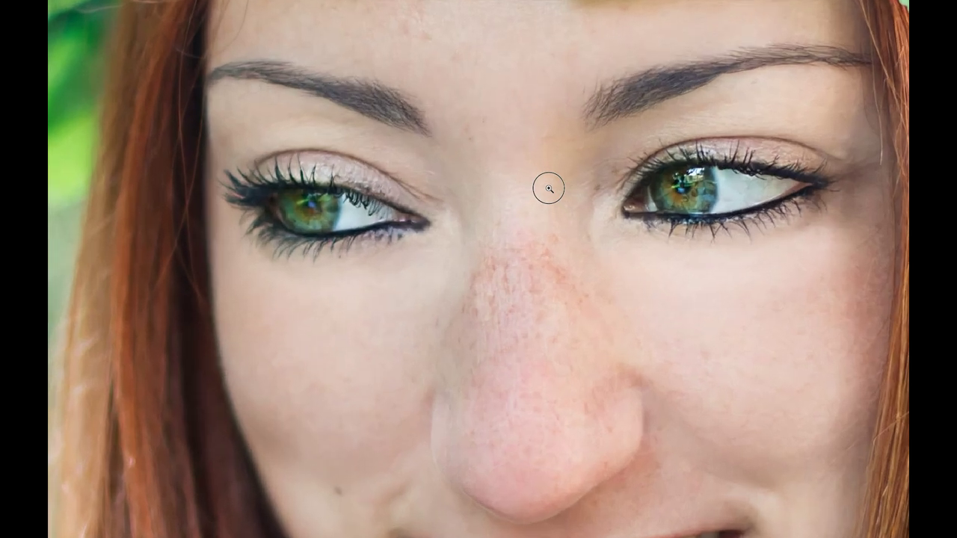
pyautogui.moveTo(548, 188); pyautogui.dragTo(549, 188)
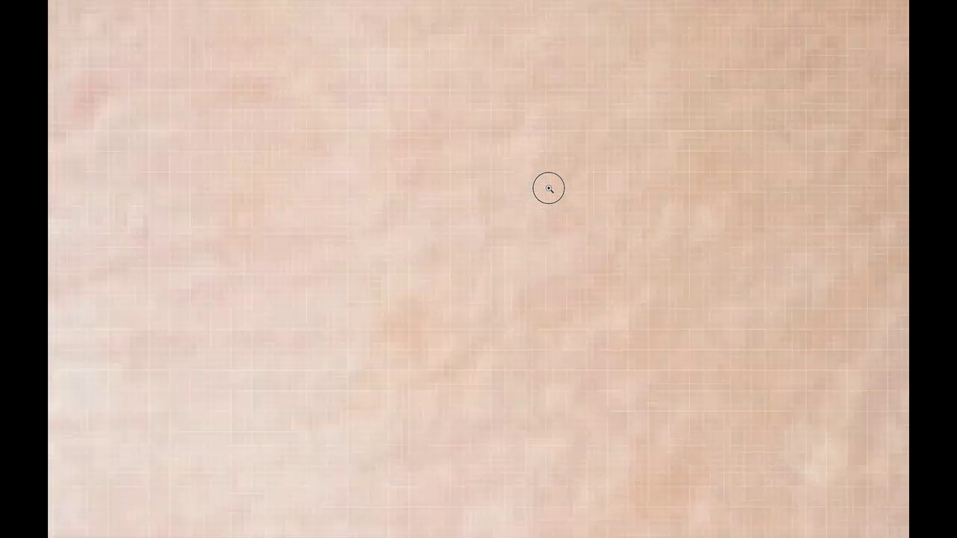